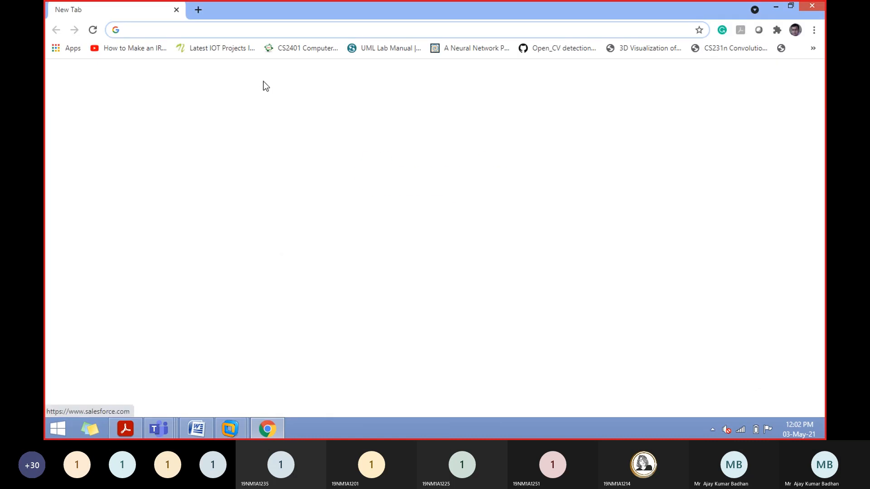
Step: Load the google.co.in home page from the address bar
type("ool")
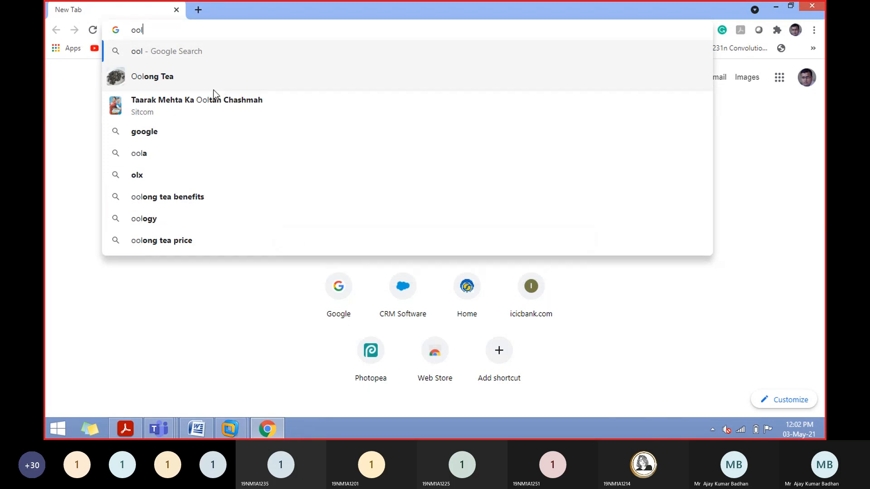
key("BackSpace")
key("BackSpace")
key("BackSpace")
type("goo")
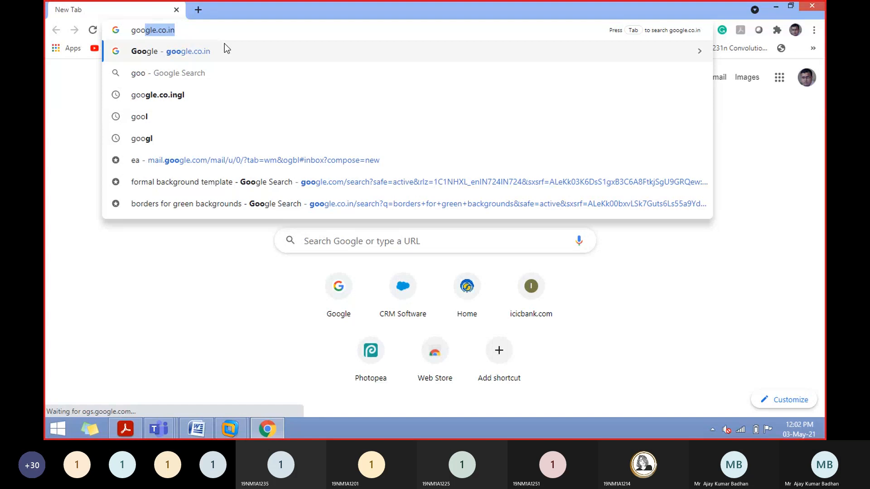
type("gl")
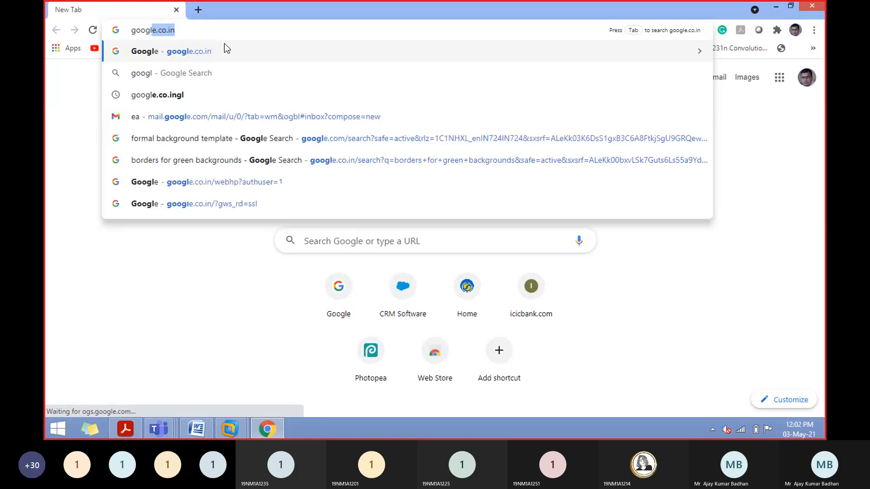
key("Return")
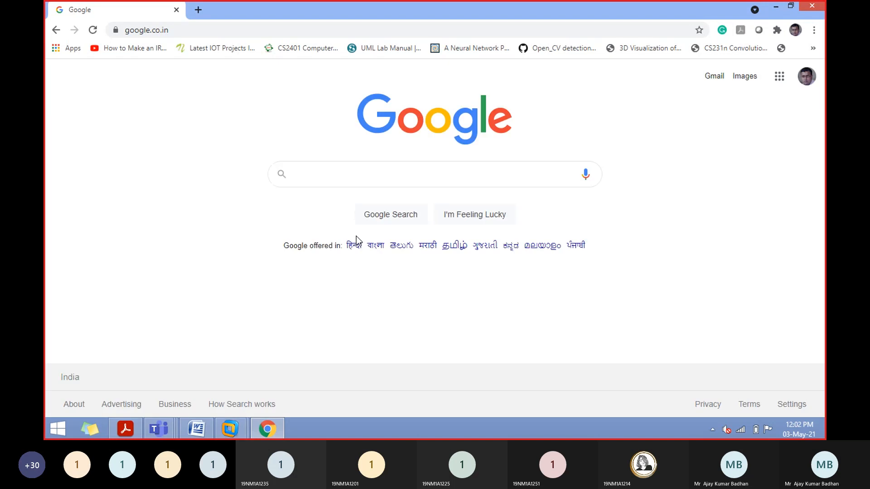
Step: Enter 'vmware workstation' in the Google search box so suggestions appear
type("vo")
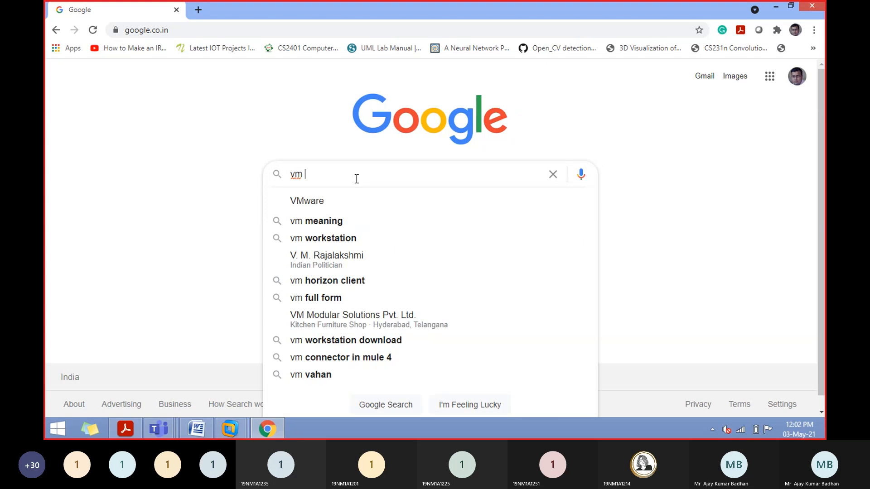
type(" wa")
key("Down")
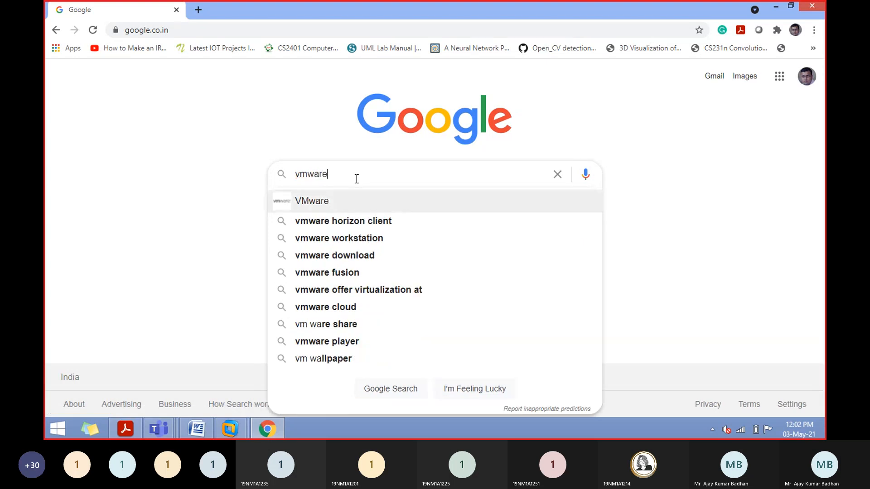
type("workstation")
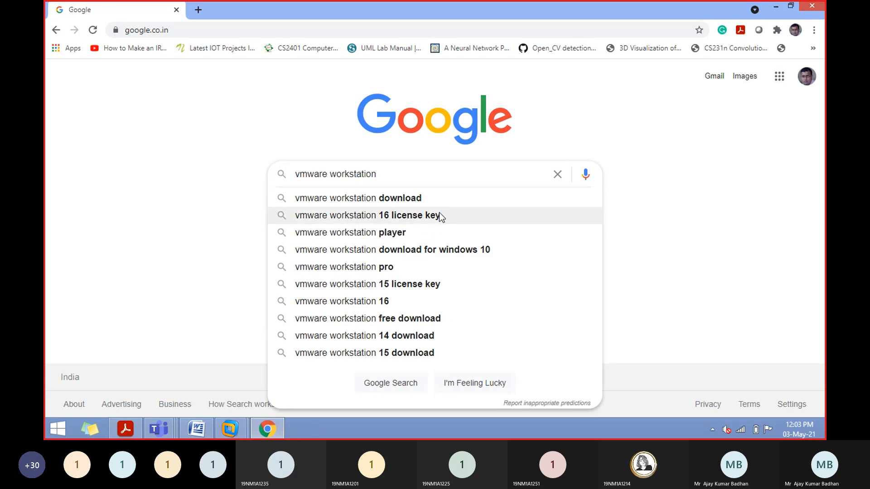
Step: Search for 'vmware workstation download' and open the first result in a new tab
left_click(412, 196)
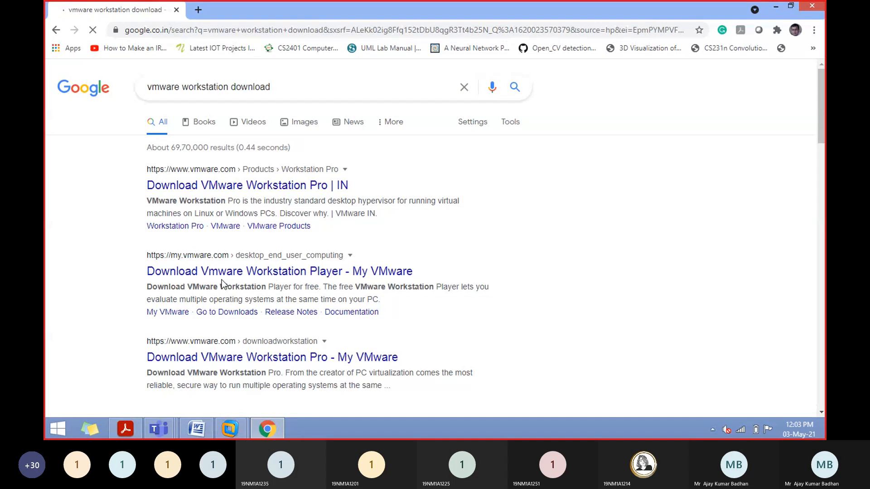
scroll(213, 281, "down", 3)
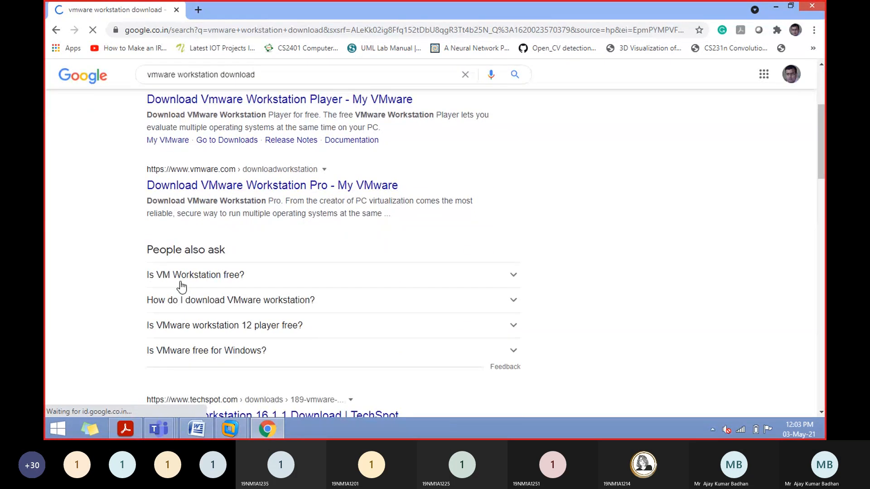
scroll(182, 286, "up", 4)
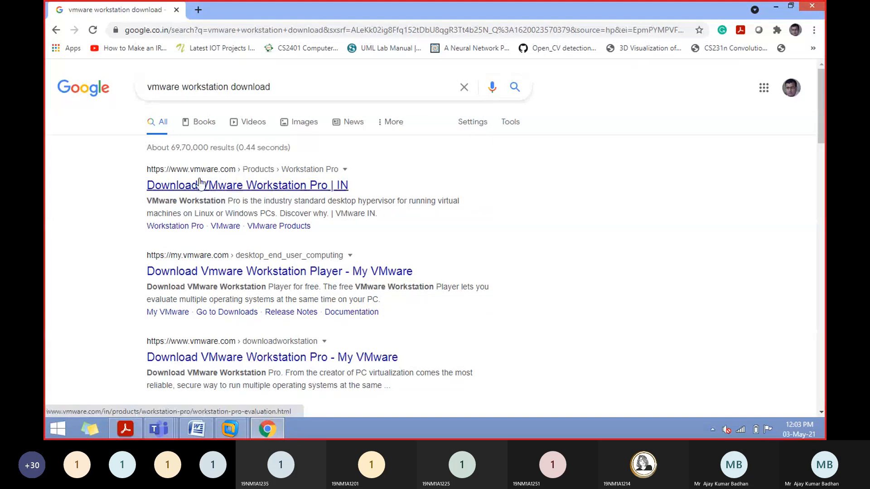
right_click(222, 187)
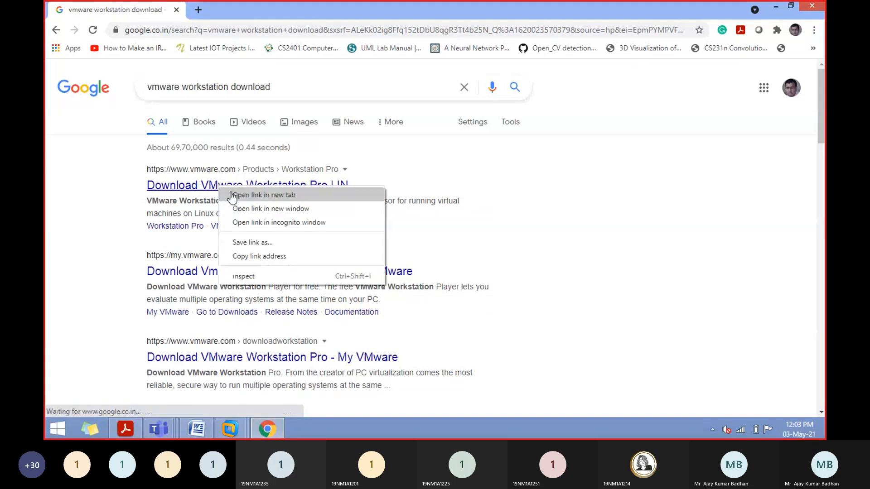
left_click(238, 194)
Step: Check the VMware tab's loading, then select the first result's description in the Google results
left_click(217, 6)
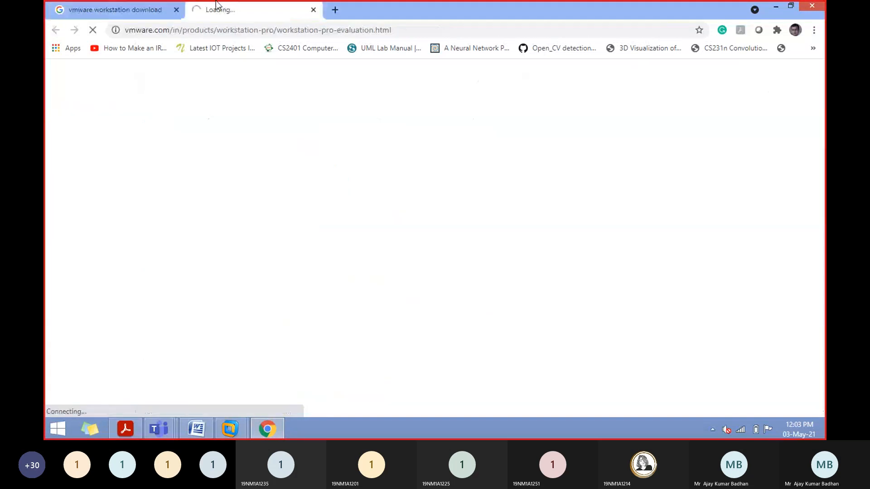
left_click(112, 14)
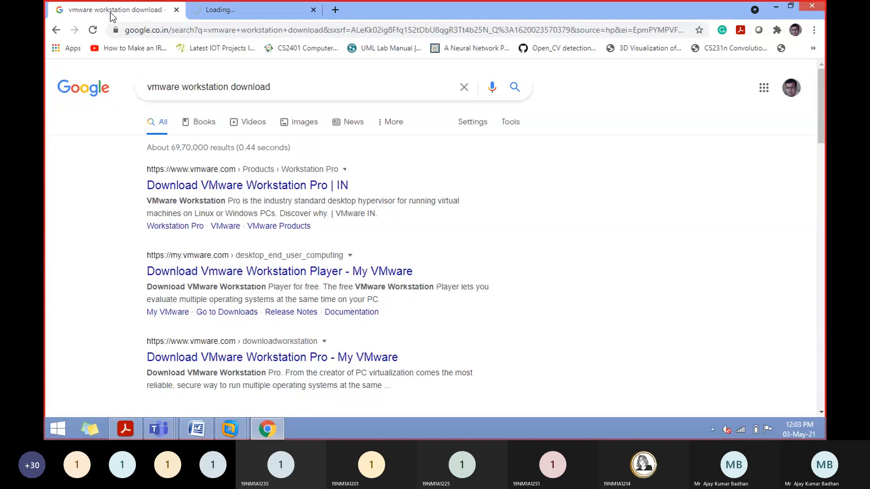
scroll(292, 285, "down", 1)
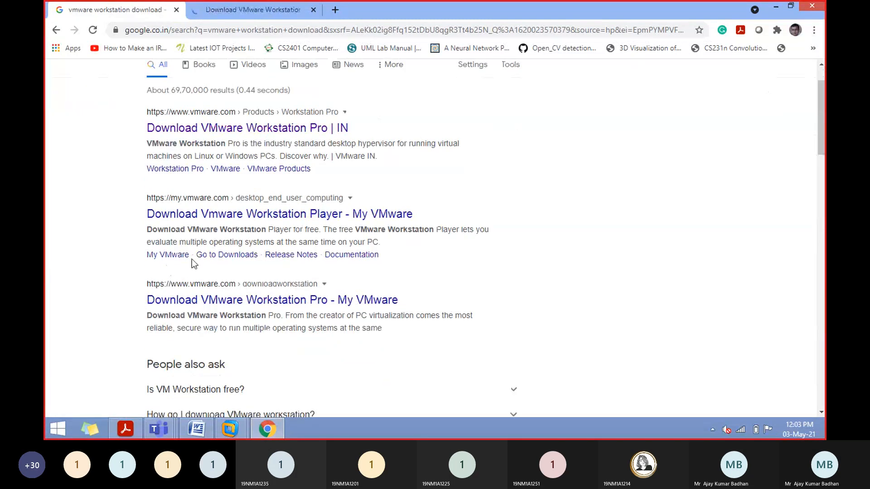
scroll(211, 246, "up", 1)
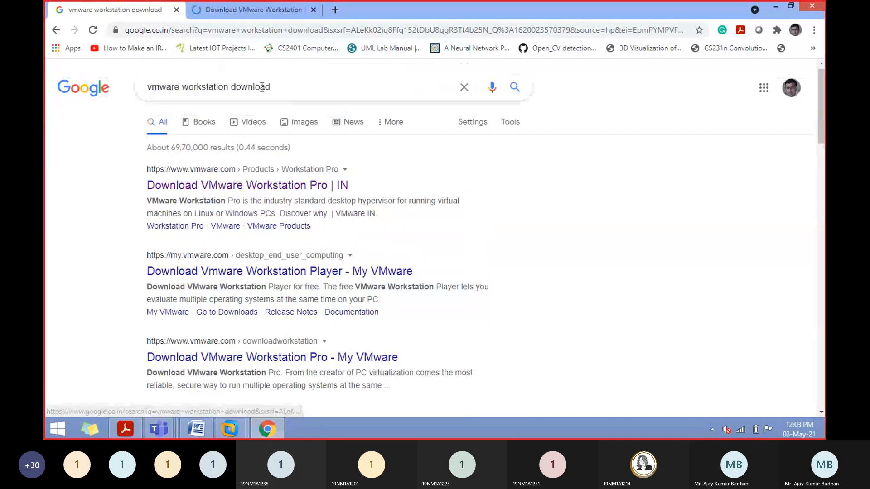
left_click(262, 10)
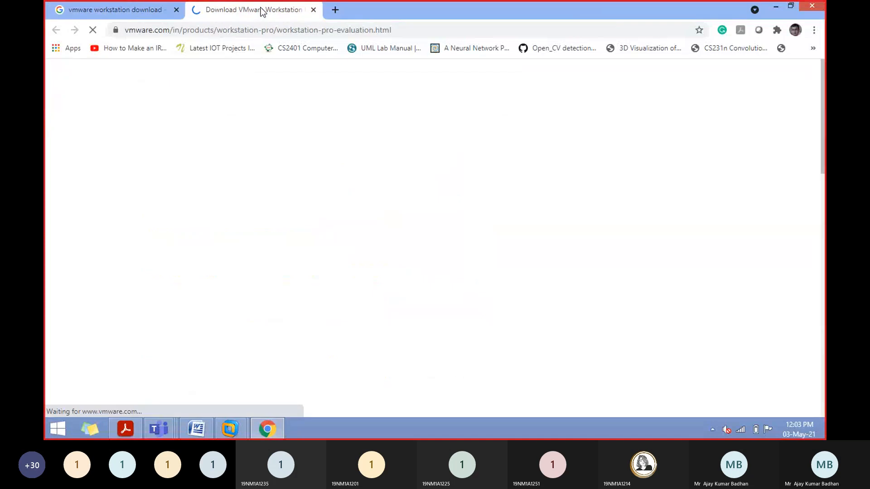
left_click(150, 11)
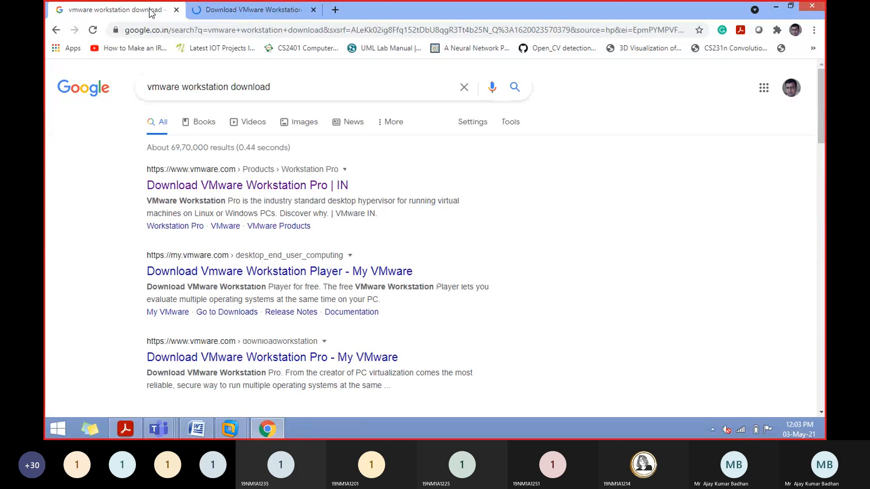
left_click_drag(147, 201, 378, 214)
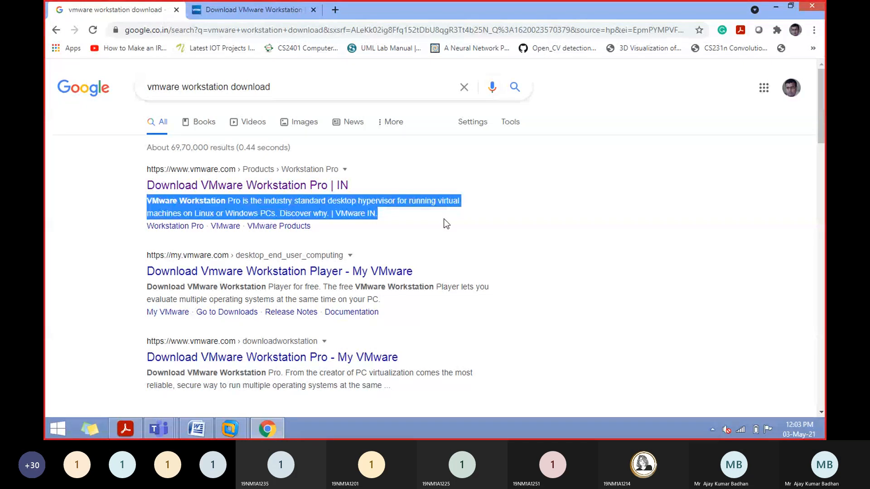
Step: Switch to the VMware Workstation download tab and scroll through the page
left_click(243, 9)
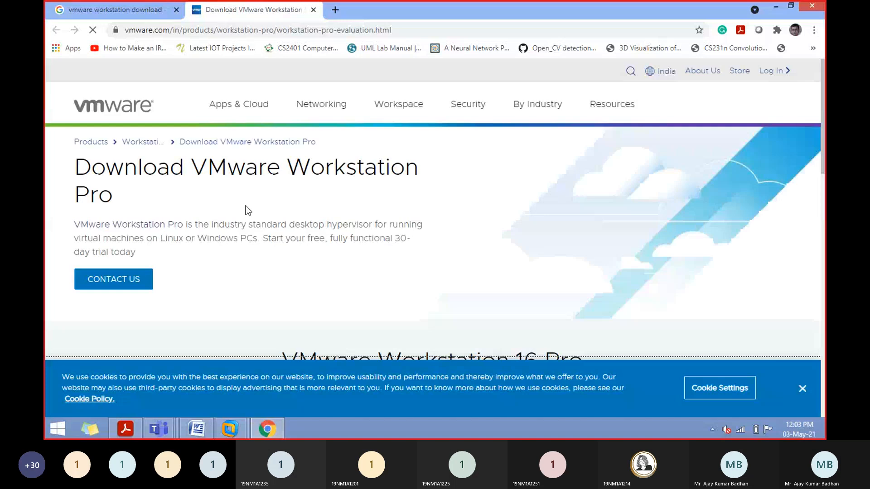
scroll(215, 272, "down", 2)
scroll(219, 273, "down", 5)
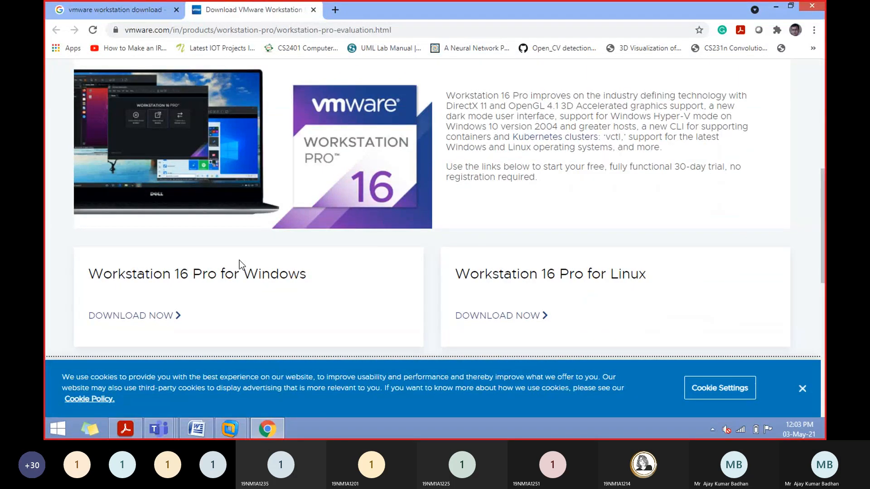
scroll(239, 260, "down", 1)
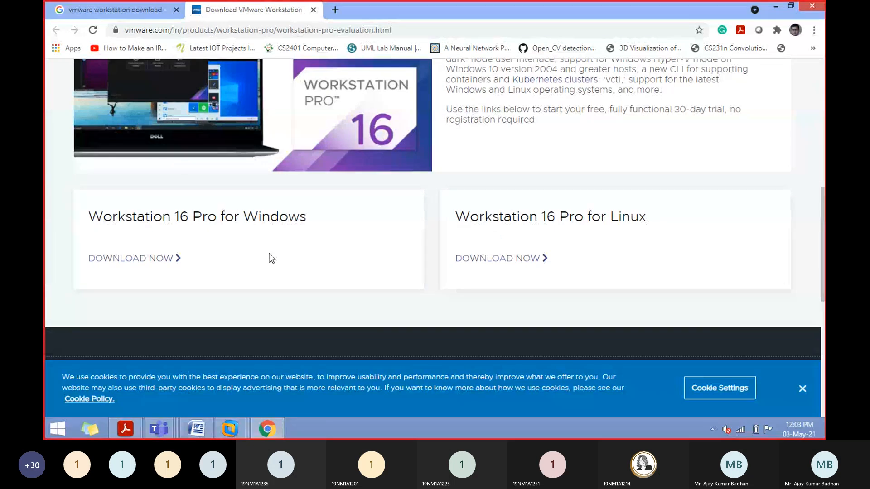
scroll(225, 262, "down", 1)
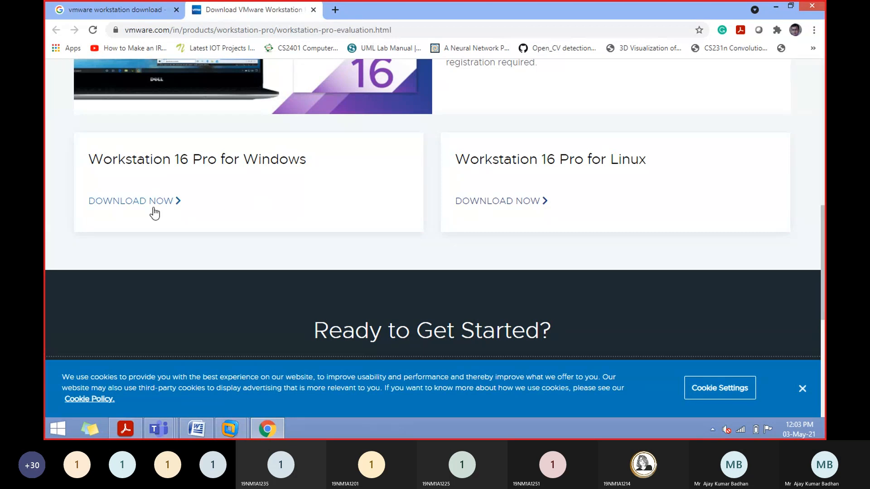
scroll(153, 208, "down", 6)
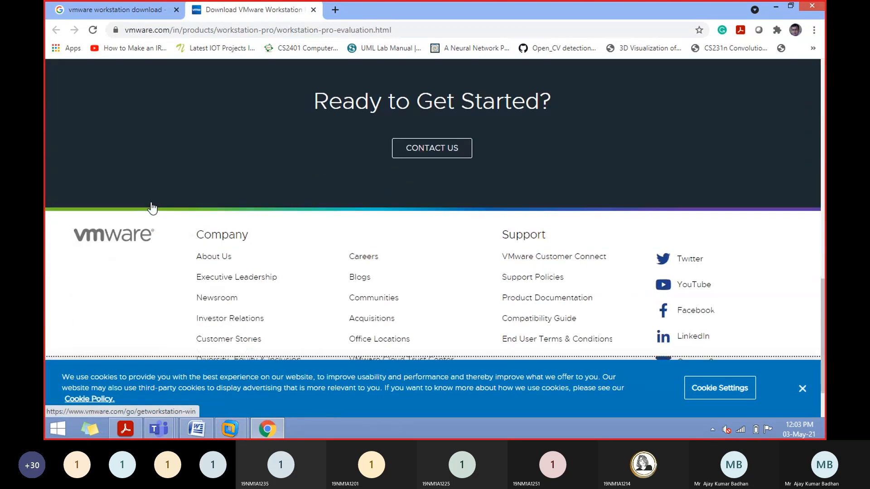
scroll(151, 202, "down", 1)
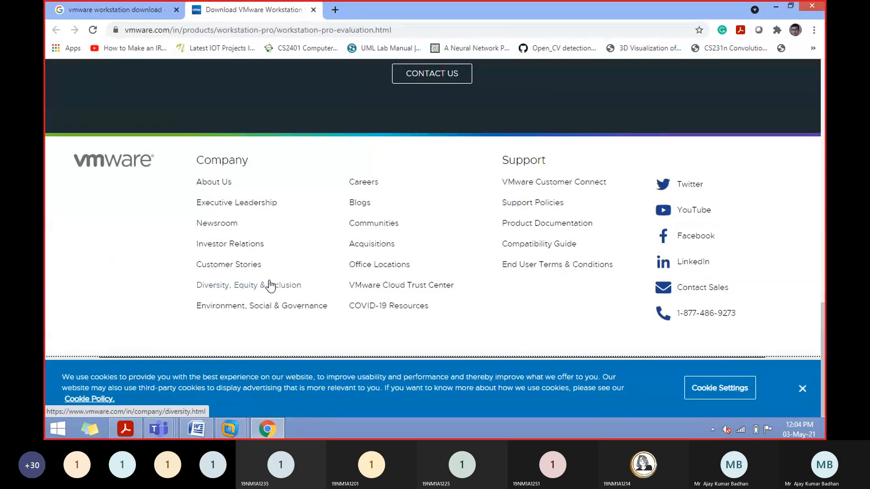
scroll(290, 281, "up", 6)
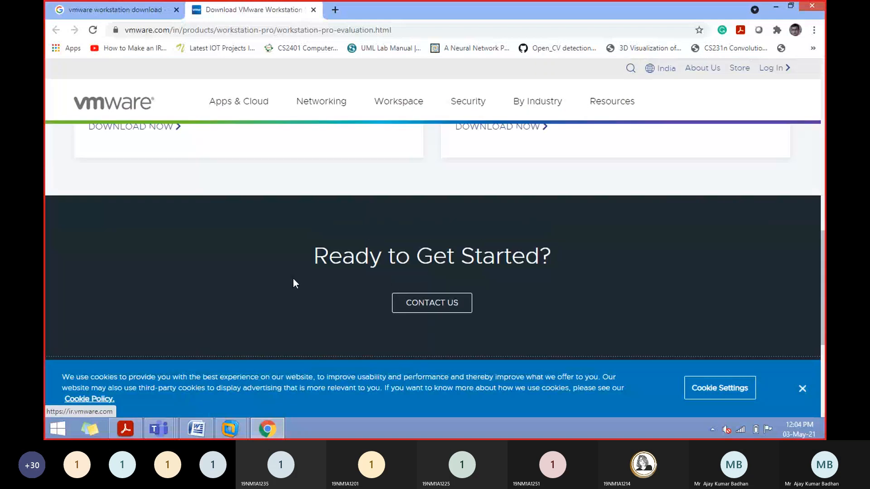
scroll(303, 281, "up", 3)
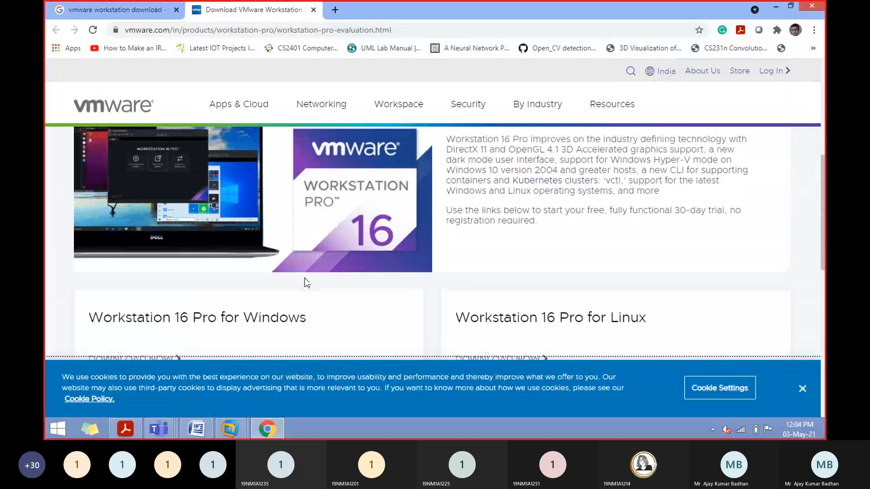
scroll(304, 278, "down", 3)
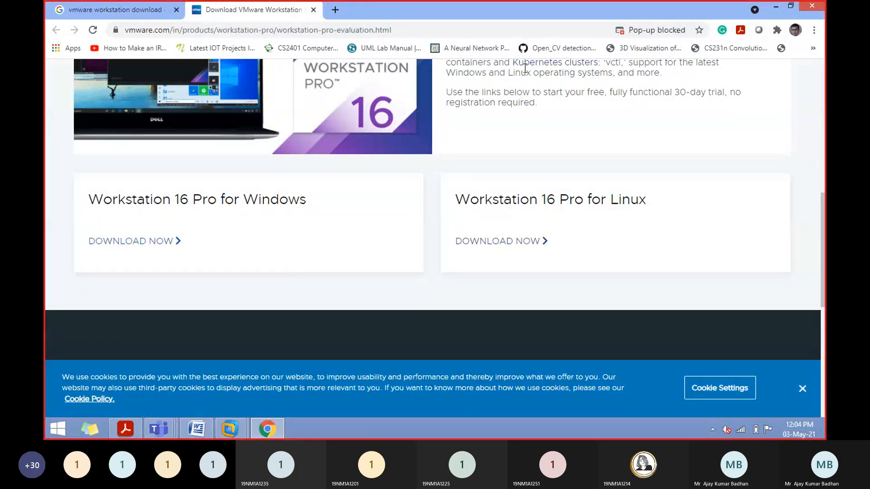
Step: Always allow pop-ups from vmware.com
left_click(653, 30)
left_click(671, 86)
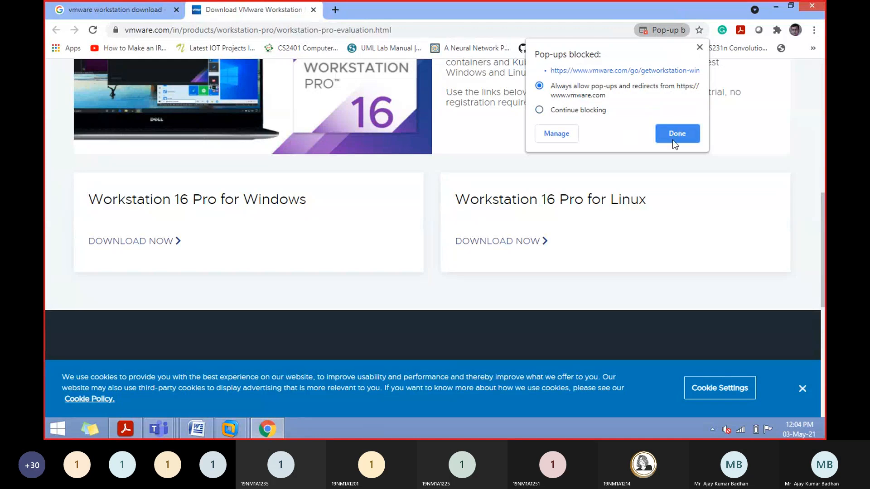
left_click(673, 139)
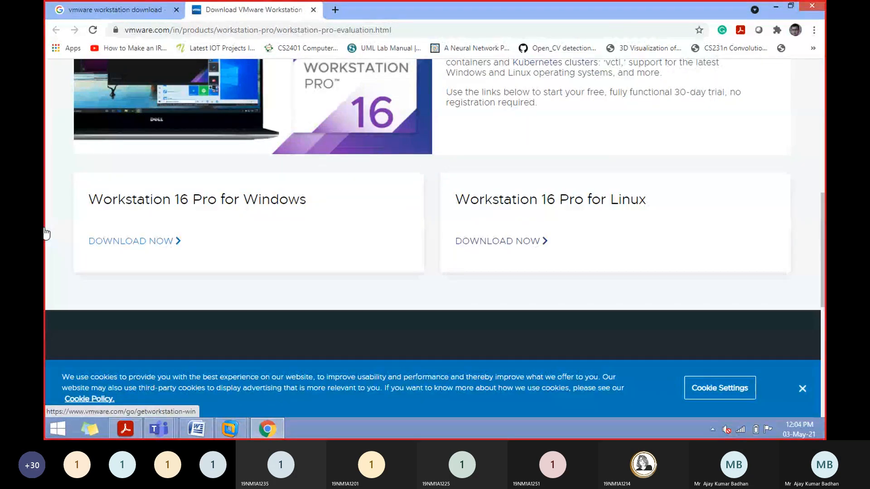
Step: Start the DOWNLOAD NOW for Workstation 16 Pro for Windows
scroll(78, 248, "down", 1)
scroll(83, 247, "up", 2)
scroll(84, 247, "down", 2)
scroll(84, 247, "up", 2)
scroll(84, 247, "down", 1)
left_click(153, 245)
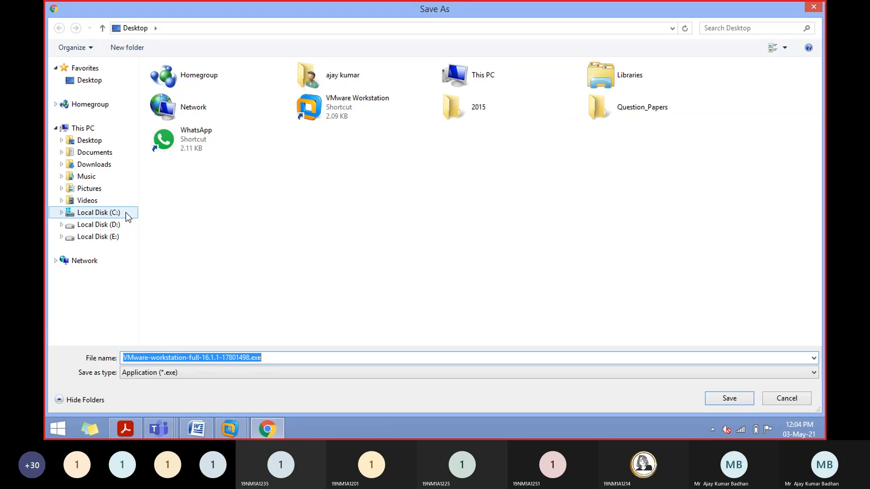
Step: Save VMware-workstation-full-16.1.1-17801498.exe into D:\Softwares\VMWare
left_click(123, 225)
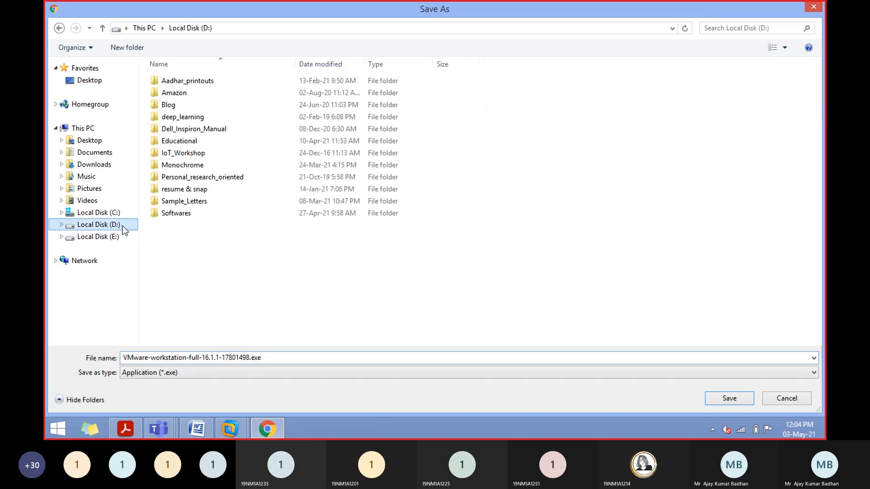
left_click(178, 216)
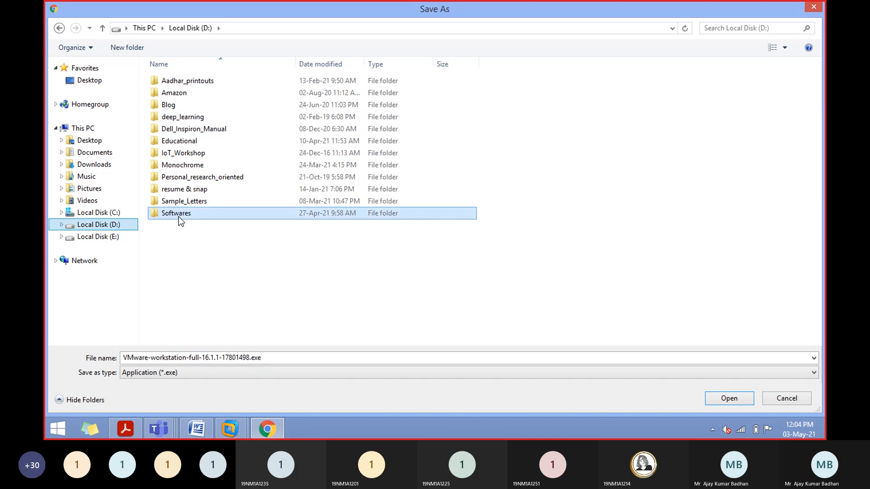
double_click(179, 217)
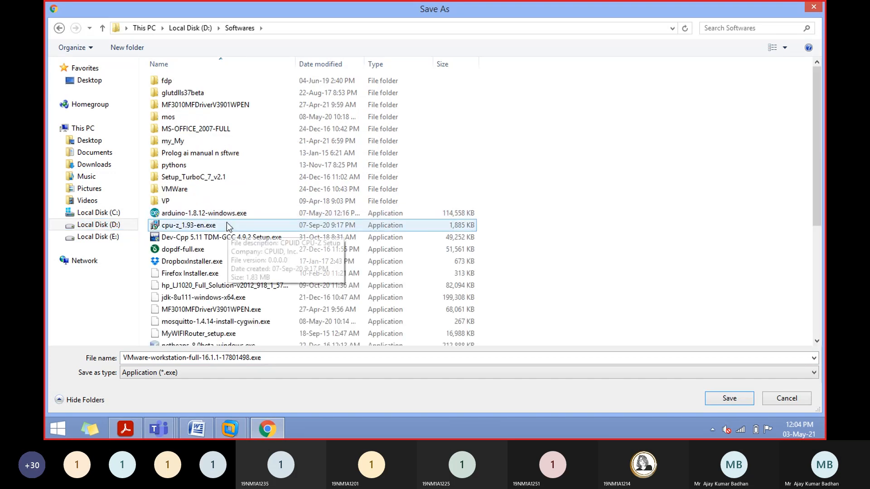
scroll(252, 265, "down", 5)
scroll(249, 276, "up", 4)
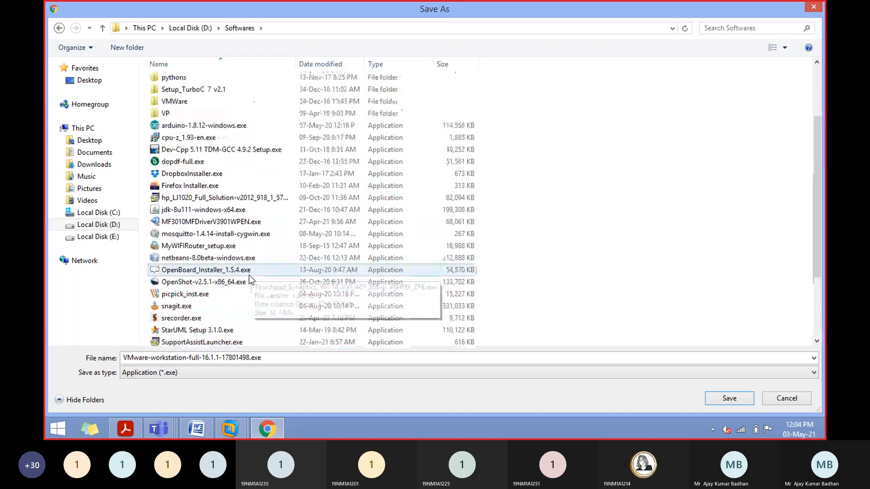
left_click(233, 173)
double_click(233, 173)
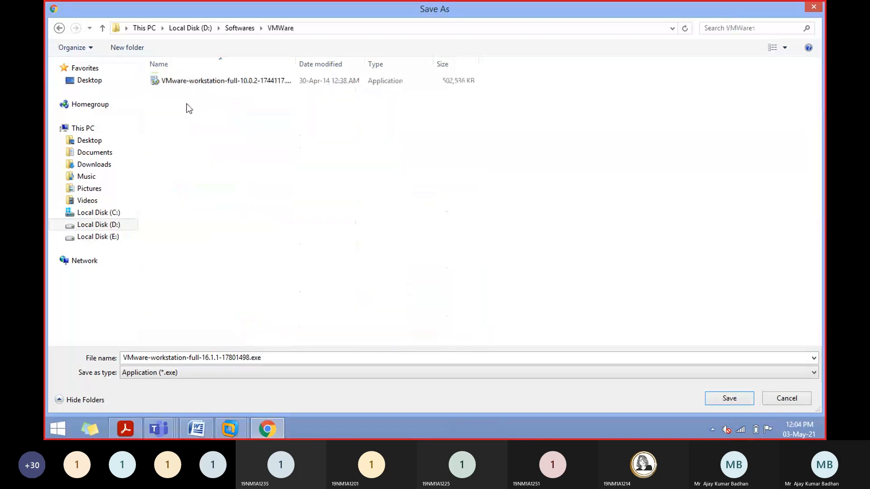
left_click(240, 28)
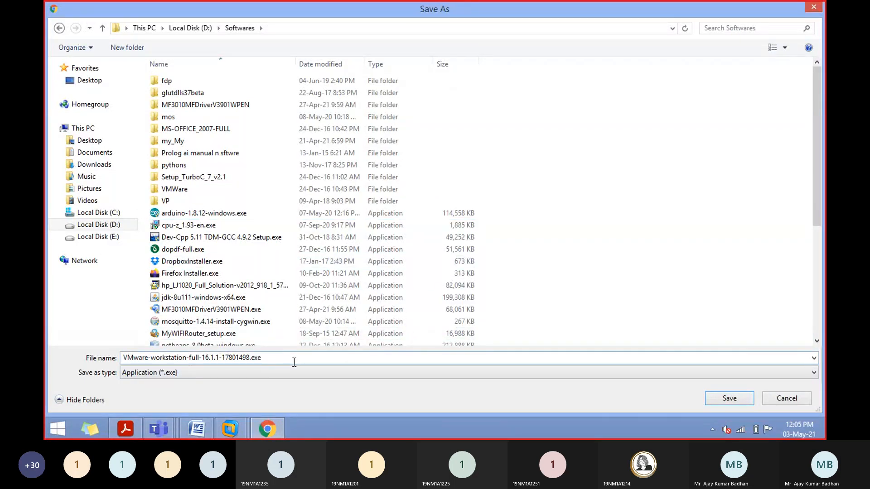
double_click(295, 186)
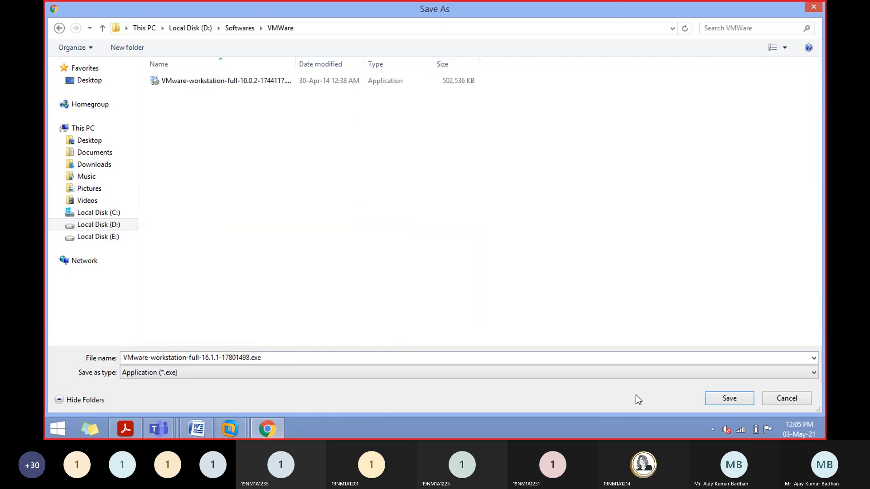
left_click(719, 399)
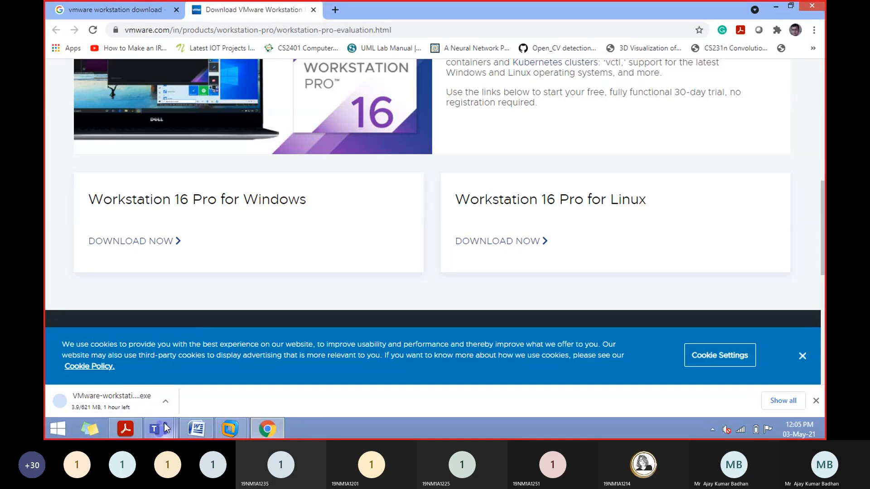
Step: Pause the installer in Chrome's Downloads page and highlight its 621 MB size
key("ctrl+j")
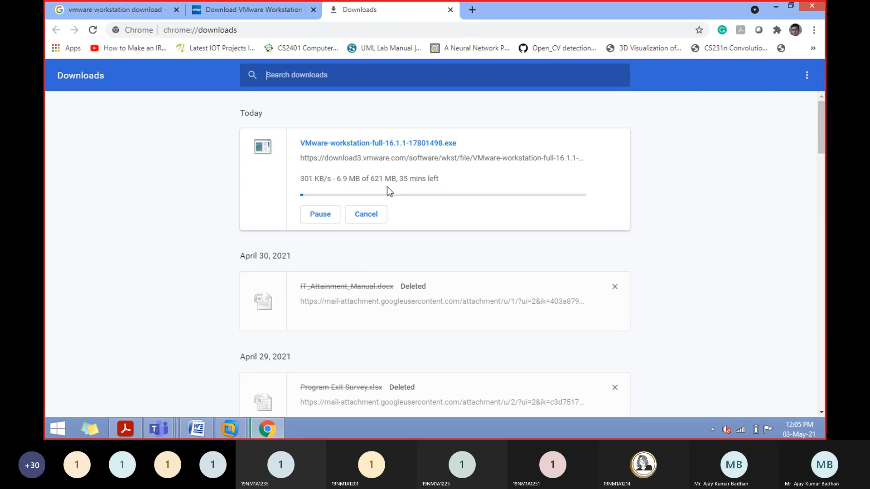
left_click(325, 218)
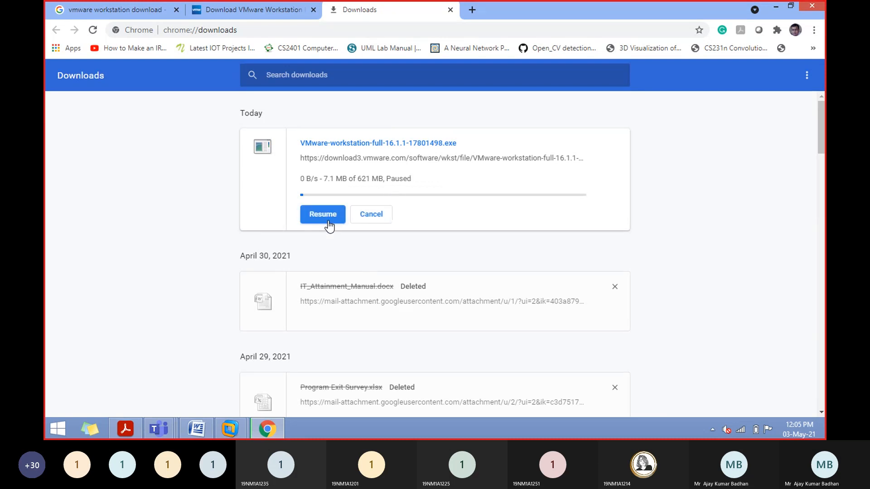
left_click_drag(356, 179, 390, 180)
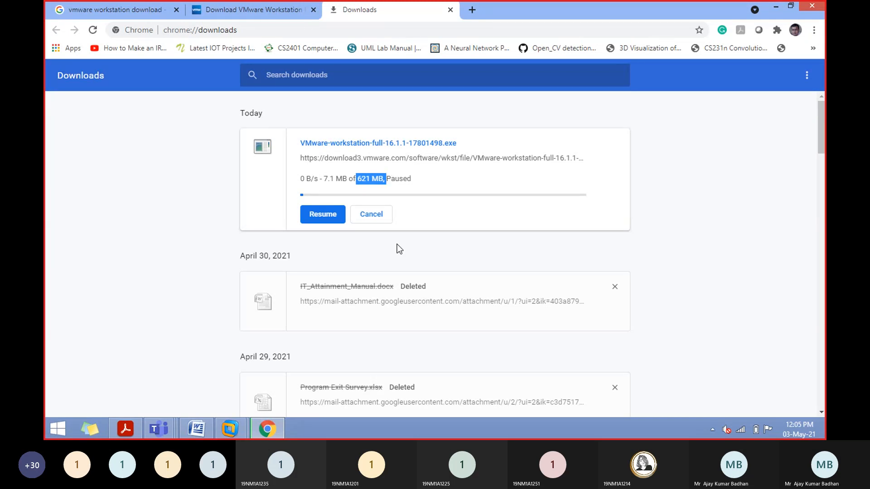
Step: Reset Magnifier to 100%, cancel the installer download, and return to the VMware tab
key("super")
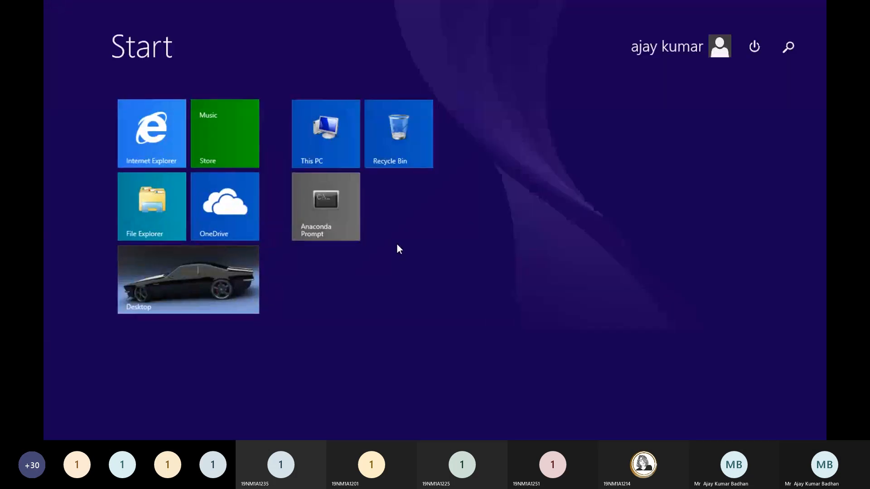
type("magnifier")
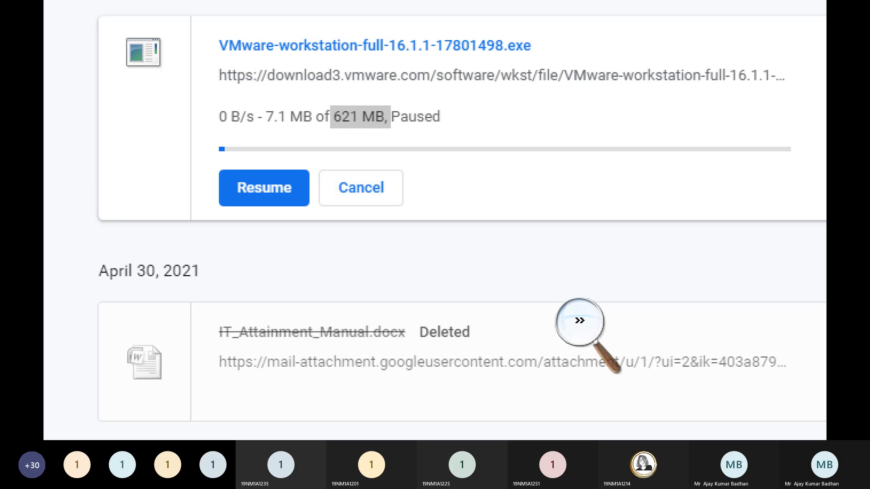
left_click(580, 321)
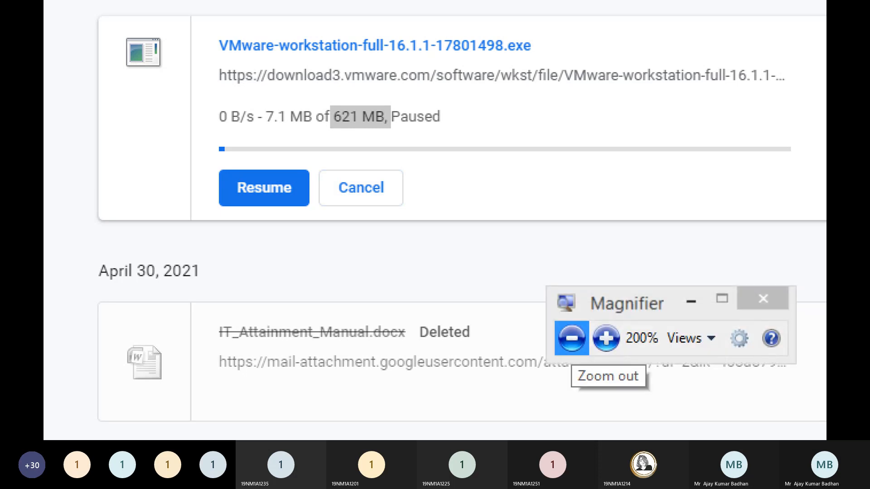
left_click(572, 338)
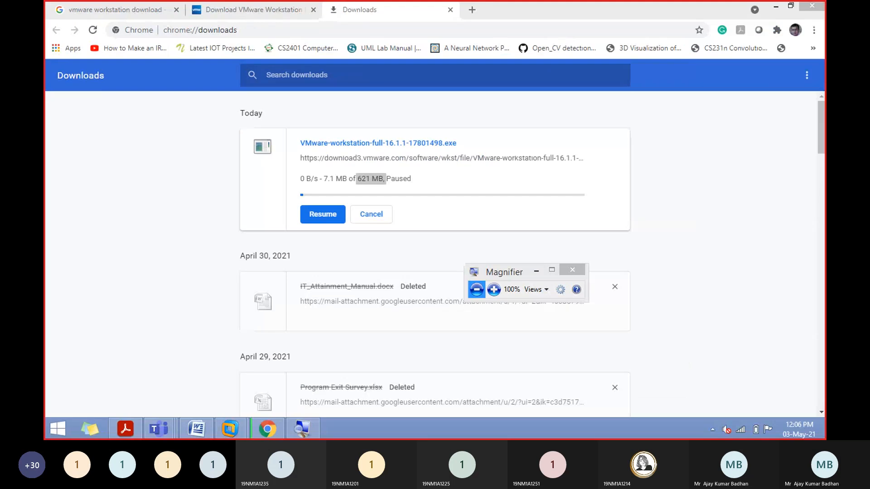
left_click(371, 214)
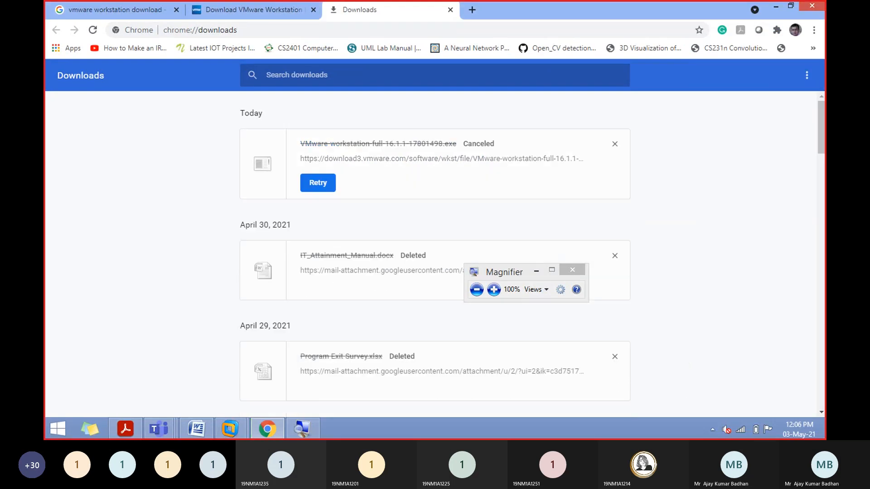
left_click(254, 10)
Step: Glance at the Google results, then scroll the VMware page to the edition cards
scroll(433, 238, "up", 4)
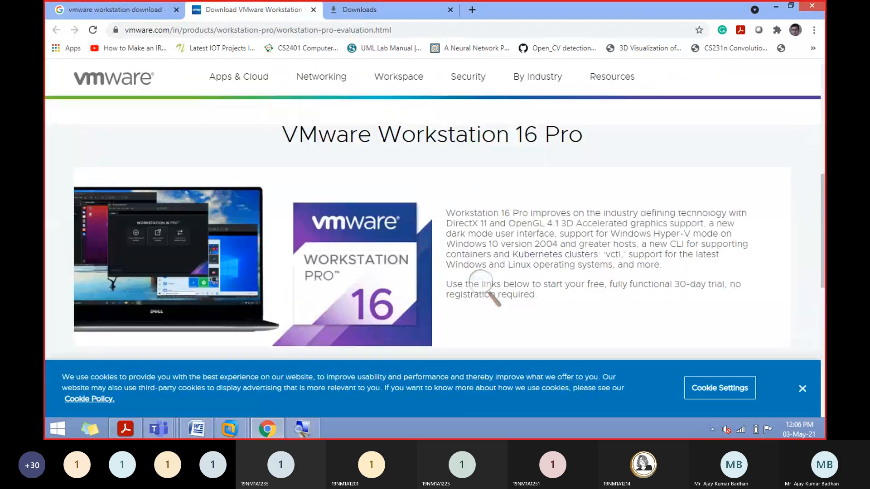
left_click(117, 10)
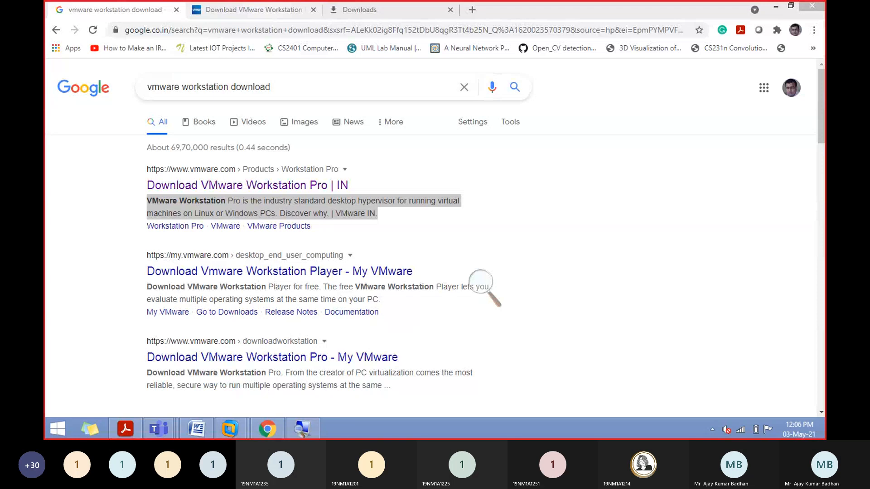
key("ctrl+Tab")
scroll(481, 285, "down", 3)
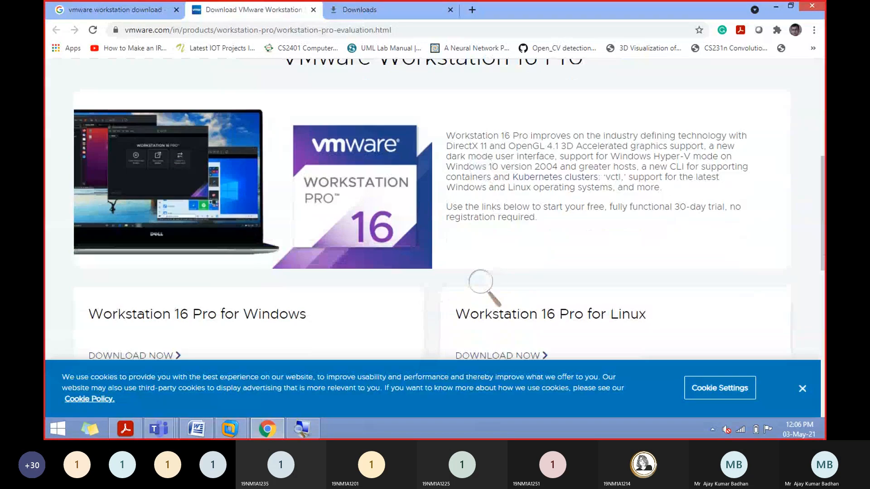
scroll(481, 285, "down", 2)
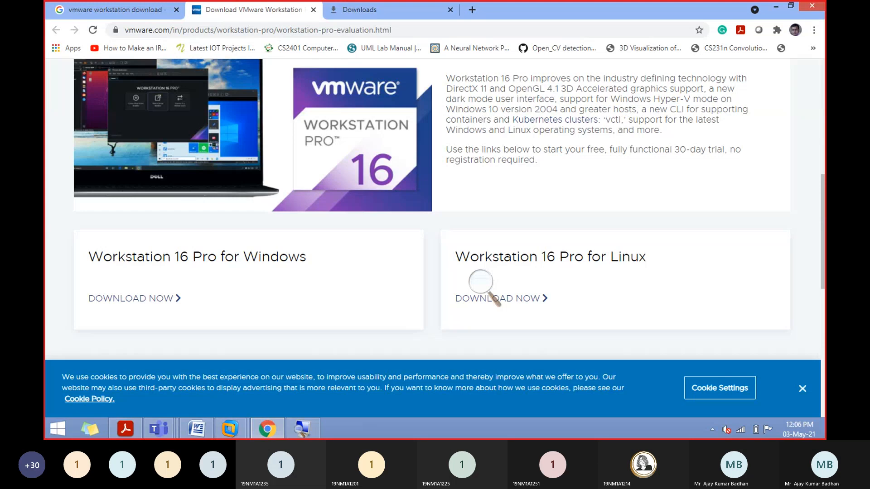
Step: Highlight the Windows and Linux edition headings, then close the tab and Chrome
left_click_drag(307, 257, 216, 257)
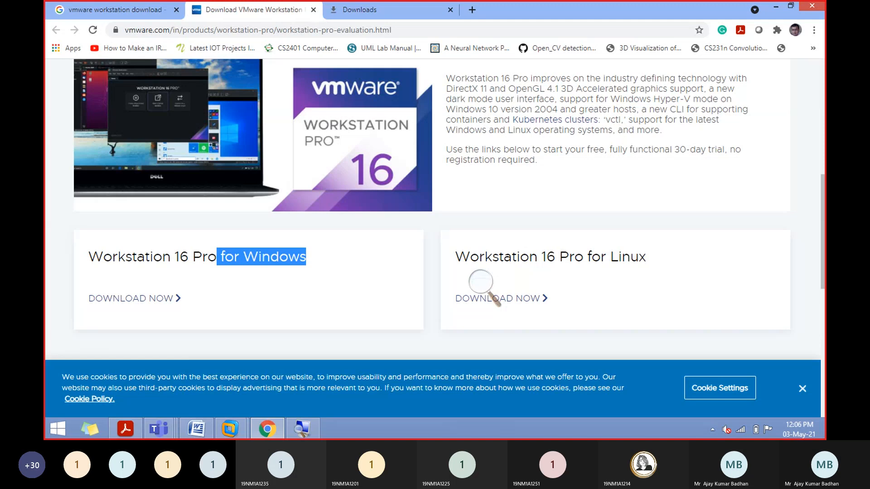
left_click_drag(455, 257, 639, 257)
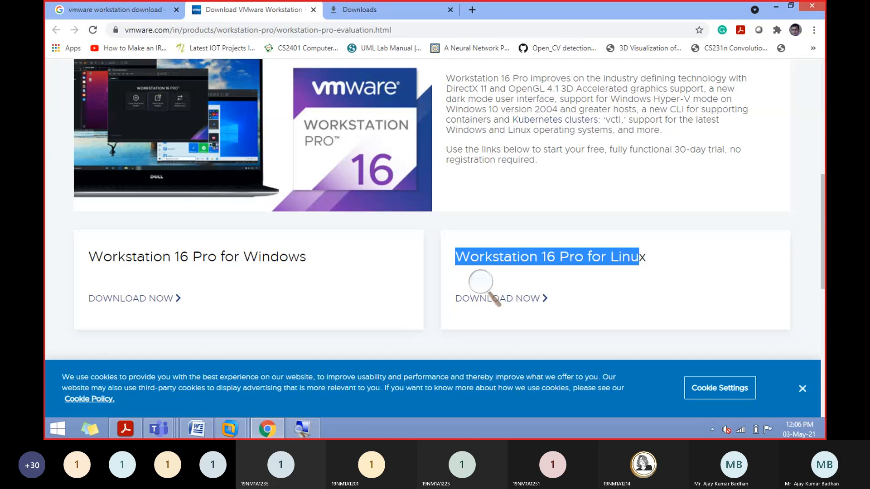
left_click_drag(306, 257, 239, 257)
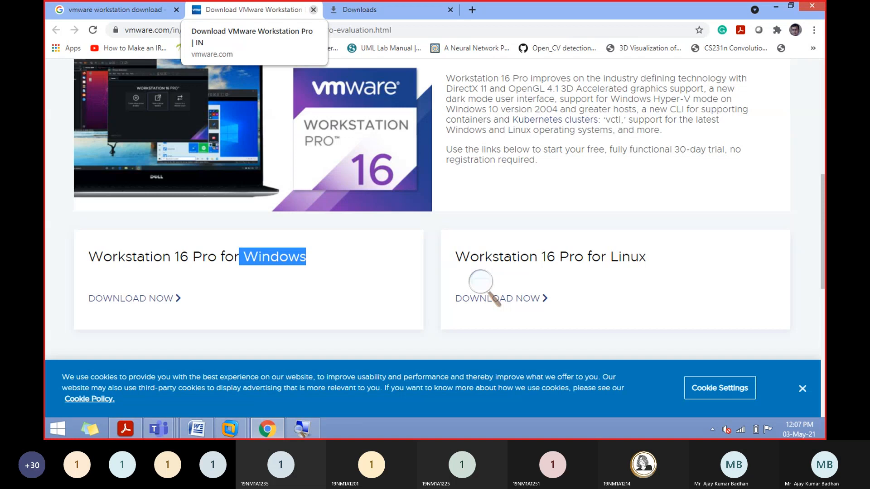
left_click(313, 10)
left_click(812, 6)
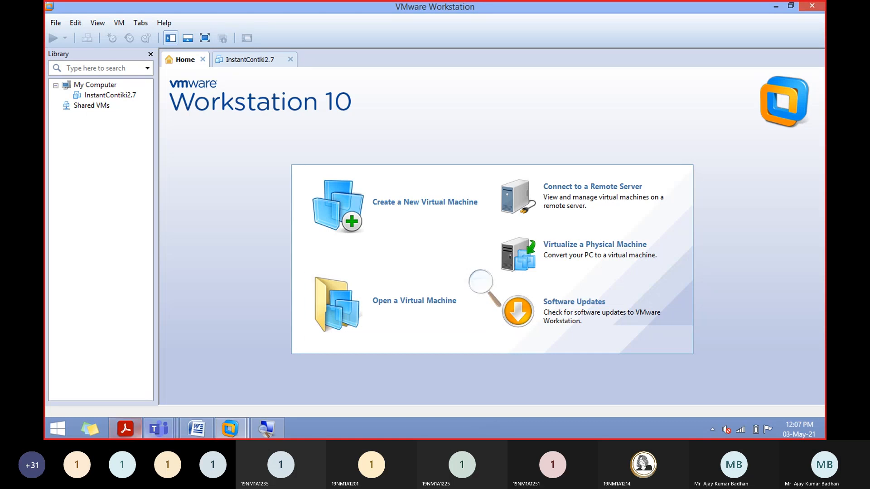
Step: Open a File Explorer window on This PC with Win+E
key("super+e")
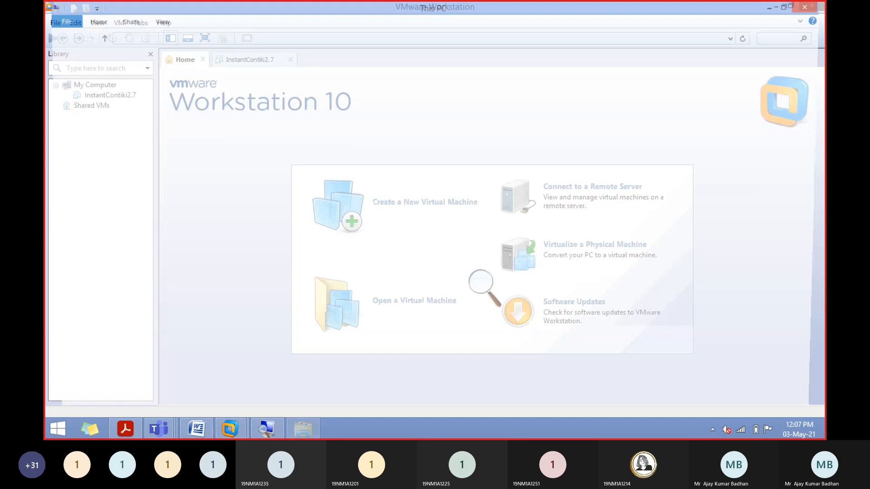
Step: Open D:\Softwares to find ubuntu-12.04-desktop-i386.iso, then close the screen magnifier
double_click(372, 164)
key("e")
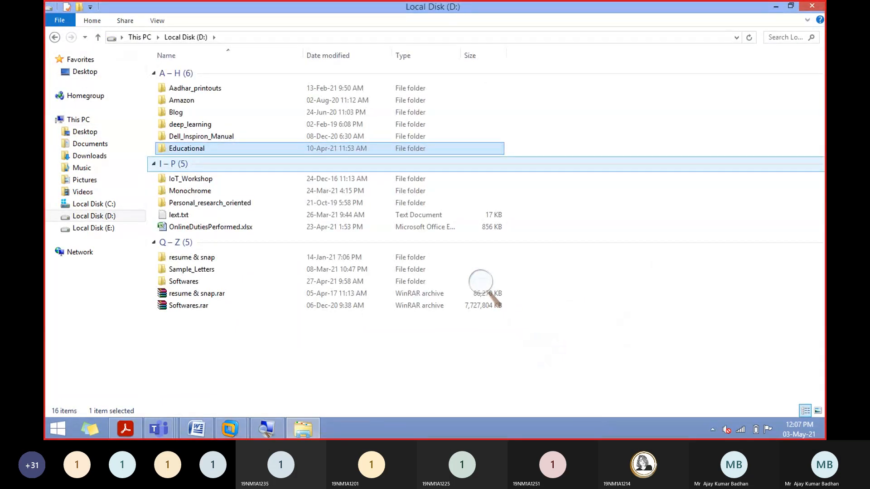
key("s")
key("o")
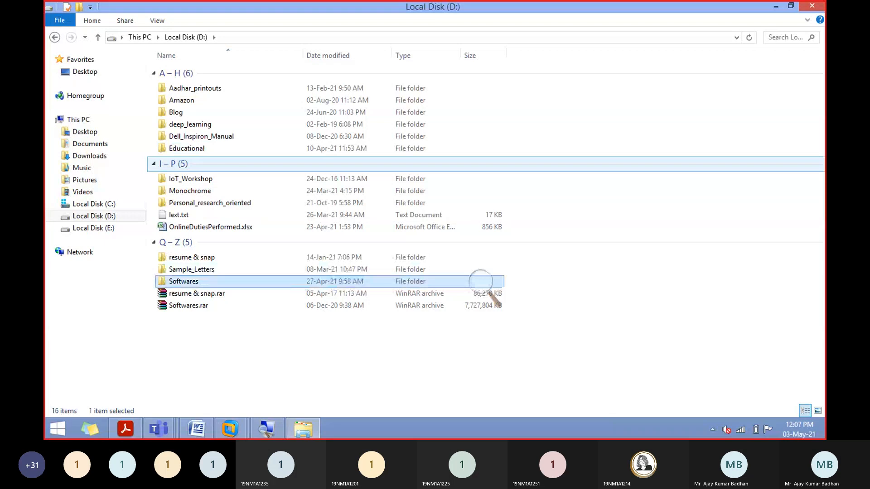
key("Return")
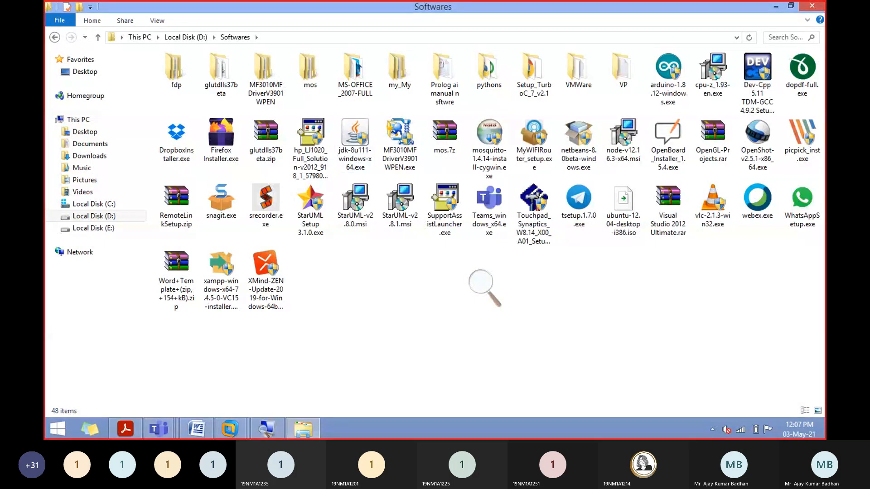
left_click(482, 284)
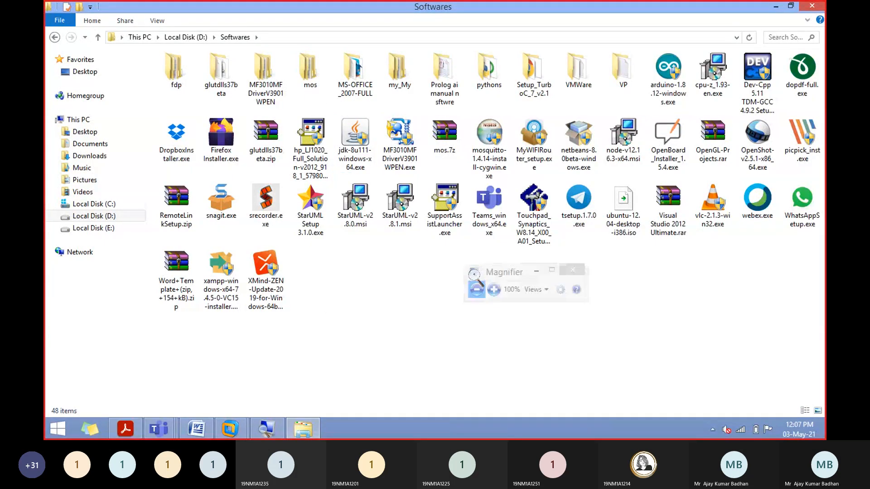
left_click(573, 270)
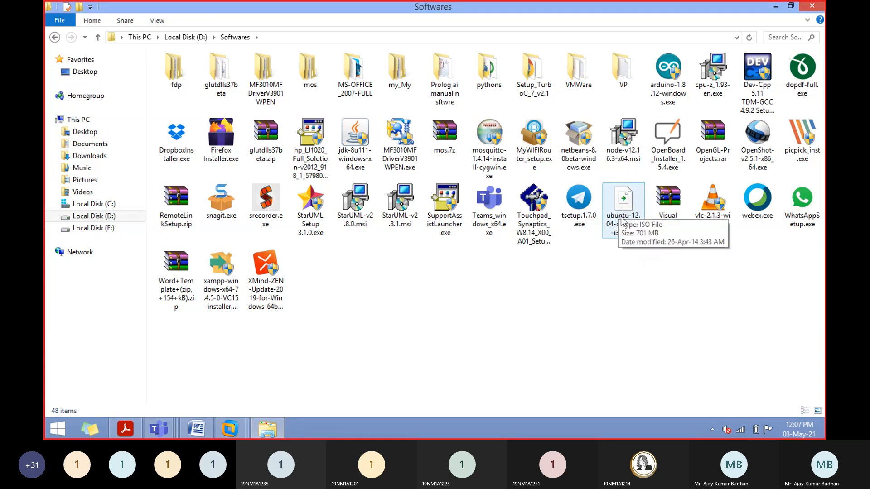
Step: Minimize Explorer and launch Create a New Virtual Machine with Typical (recommended) selected
left_click(775, 10)
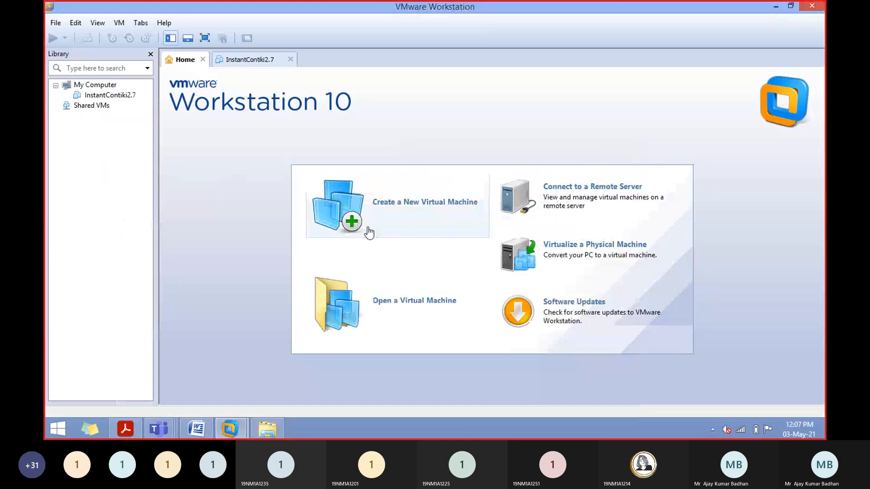
left_click(411, 206)
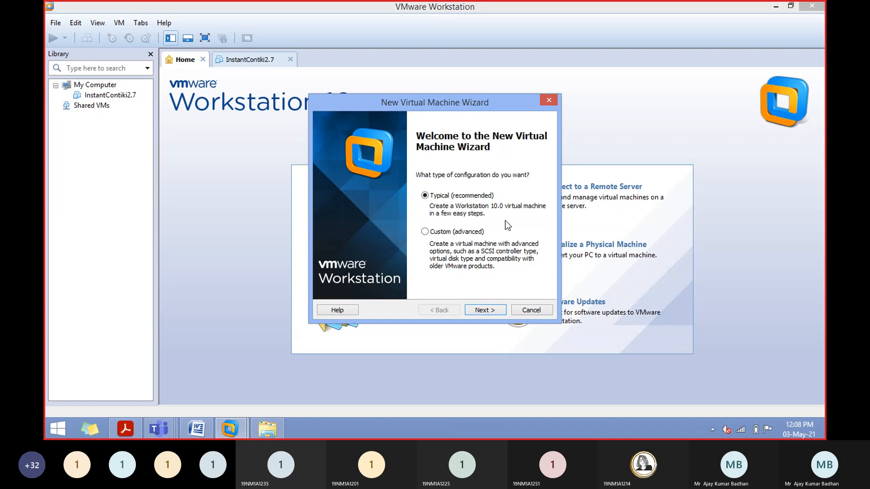
Step: Set the installer disc image to D:\Softwares\ubuntu-12.04-desktop-i386.iso, confirming the path in Explorer
left_click(484, 310)
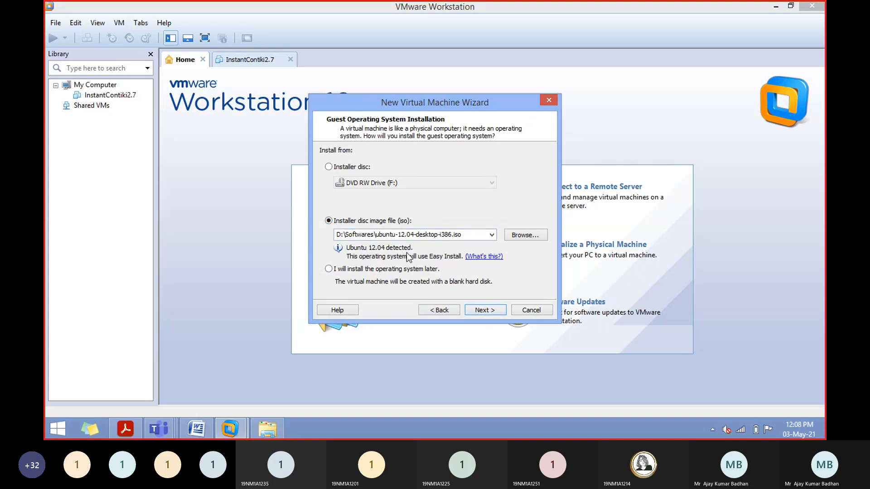
left_click(269, 435)
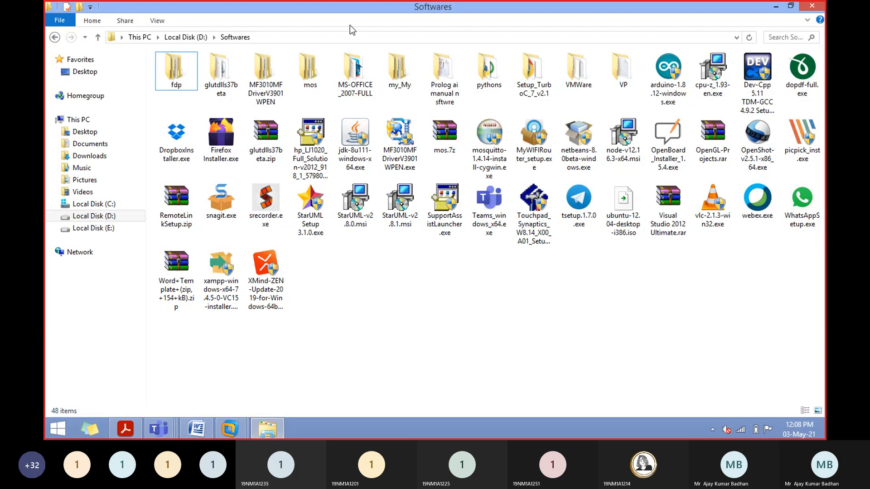
left_click(352, 38)
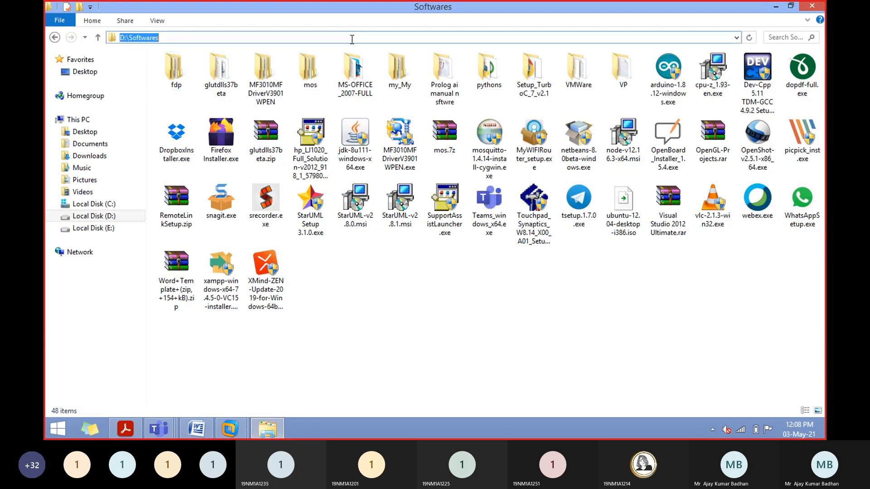
left_click(624, 211)
left_click(776, 7)
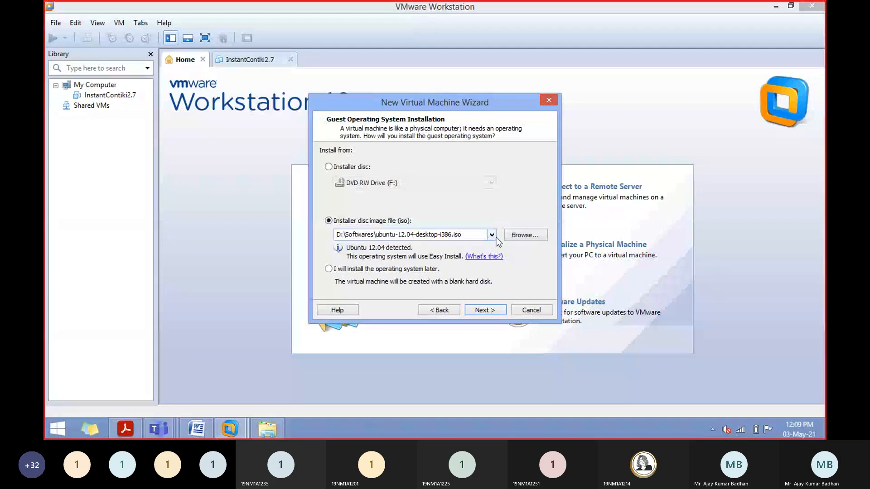
left_click(524, 236)
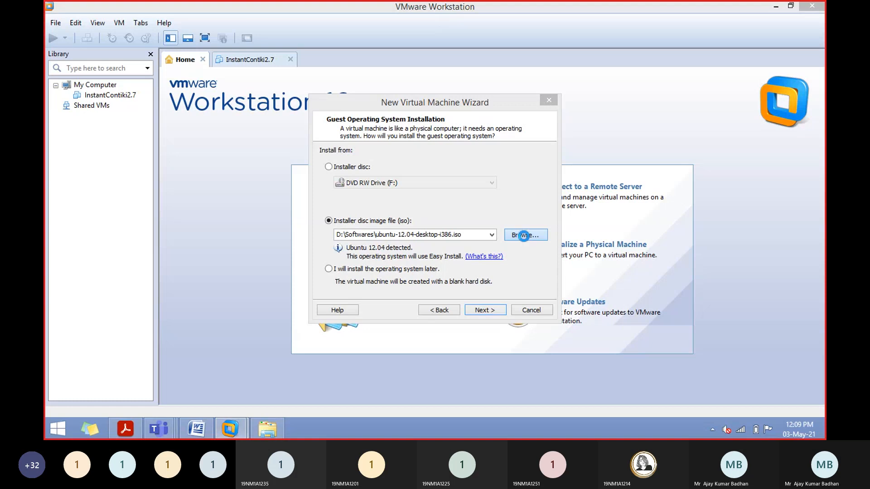
left_click(688, 120)
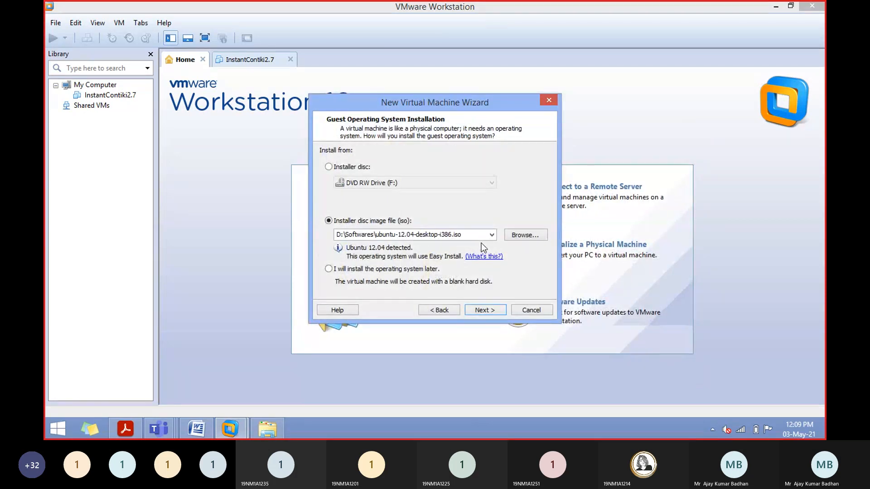
Step: Enter the Linux user's full name and user name on the Easy Install page, correcting typos
left_click(484, 311)
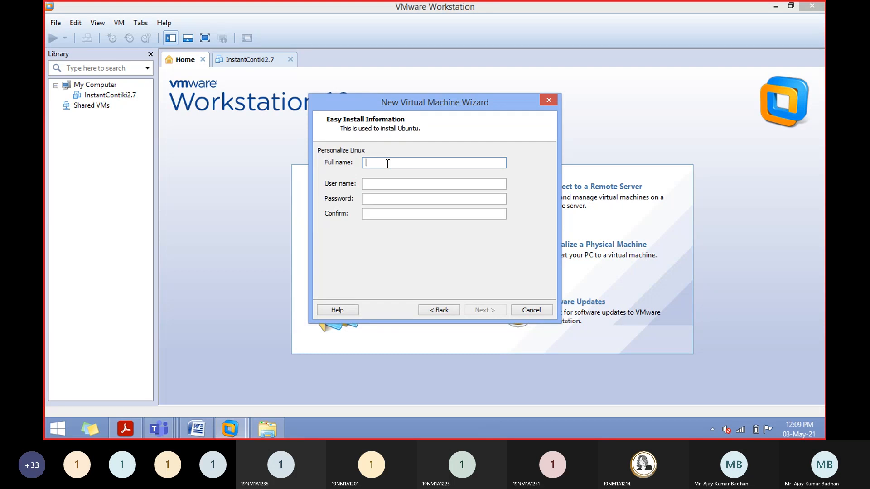
type("Ajay Kumar")
left_click(410, 186)
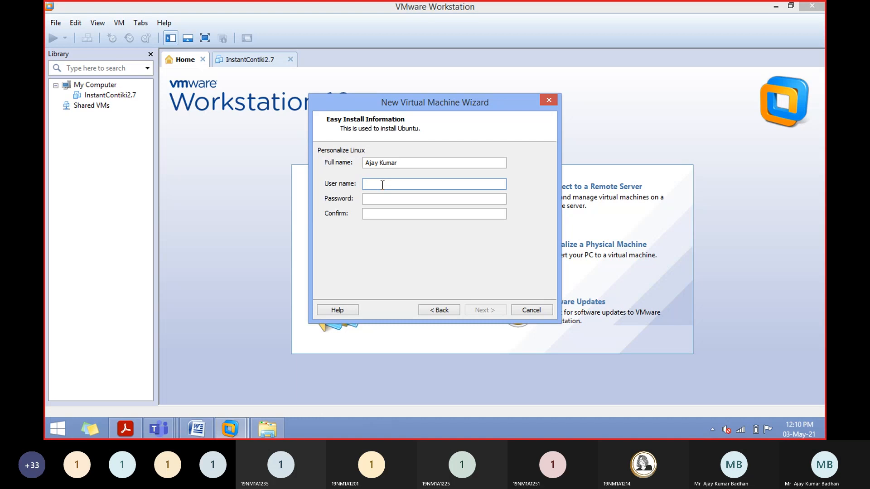
type("ajay")
left_click_drag(379, 184, 366, 186)
Step: Set and confirm the account password, then continue to naming the machine
left_click(377, 198)
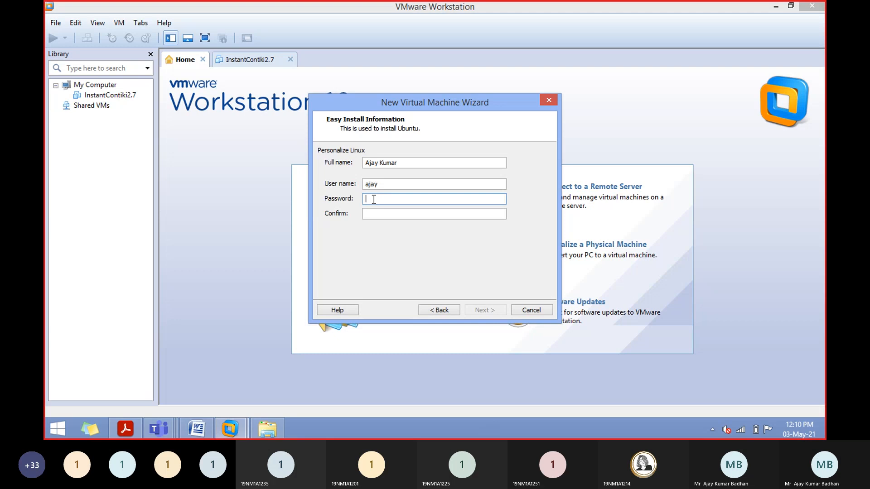
type("••••")
left_click(392, 214)
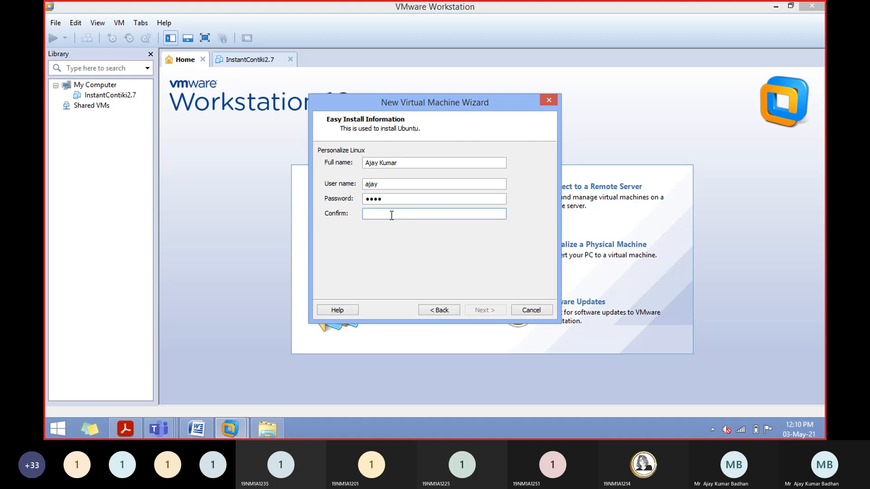
type("••••")
left_click(472, 310)
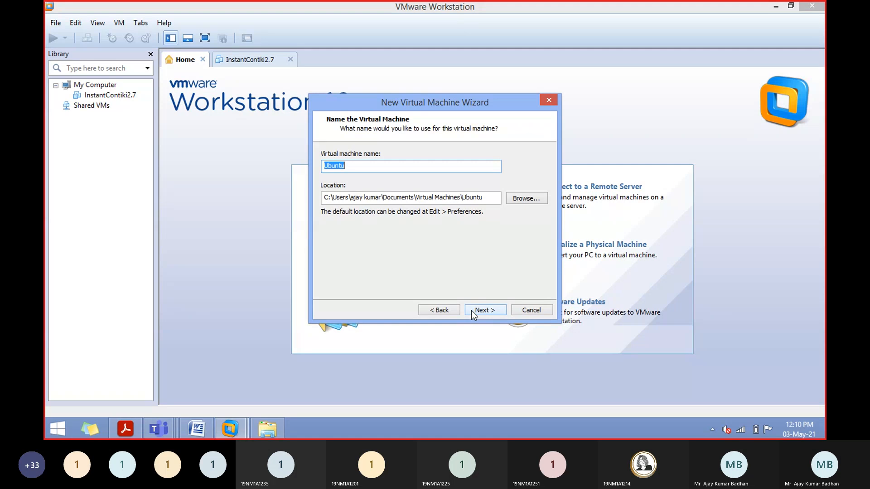
left_click(356, 167)
Step: Browse Local Disk (E:) for the machine's folder and create a new folder there
left_click(523, 199)
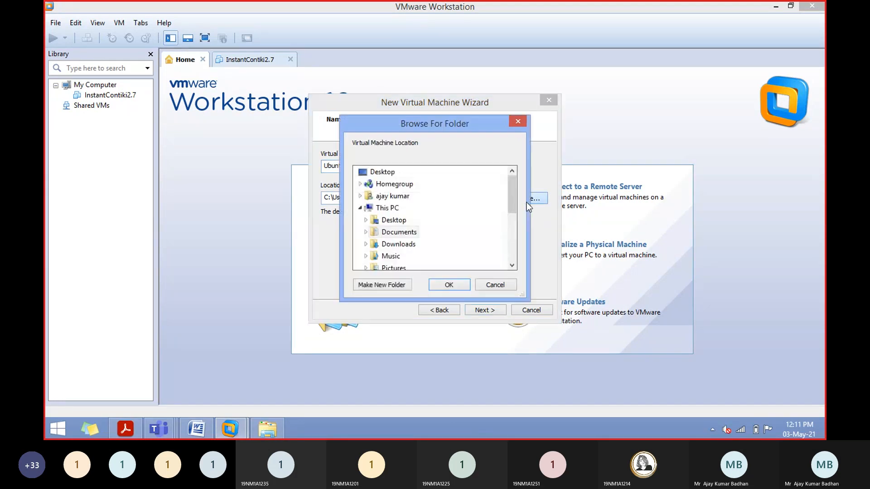
left_click_drag(514, 203, 518, 244)
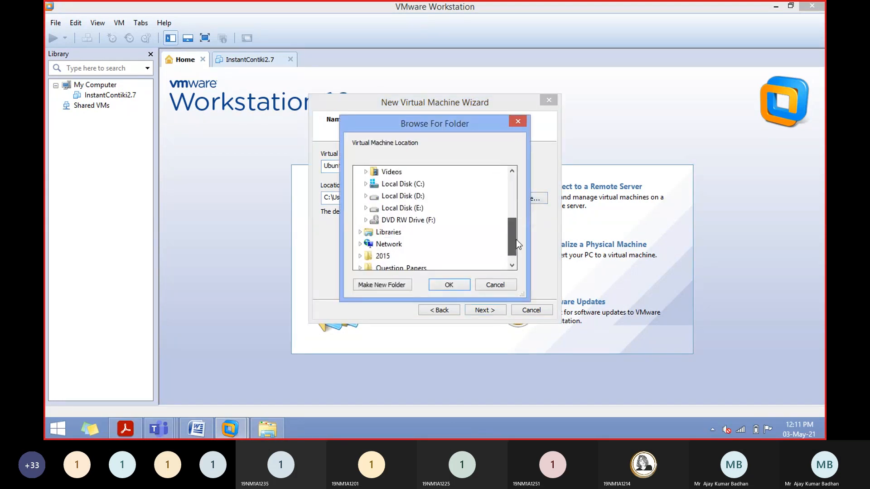
double_click(399, 208)
scroll(450, 231, "down", 5)
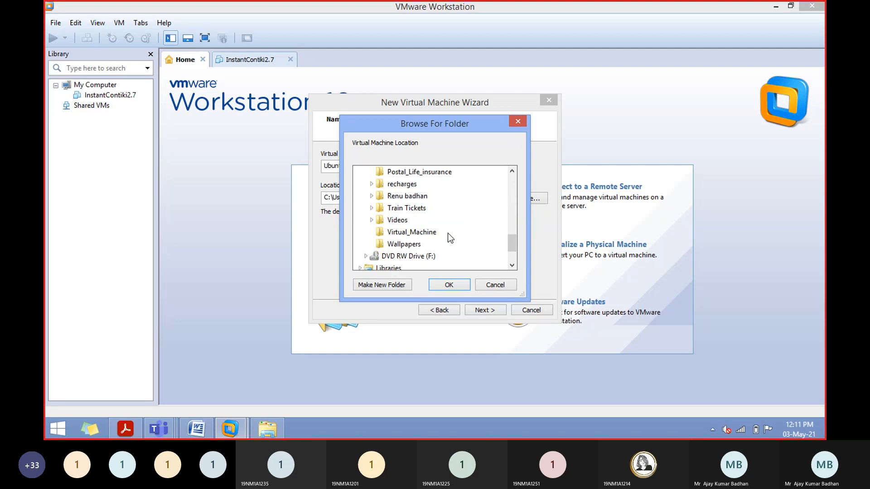
left_click(421, 234)
left_click(390, 285)
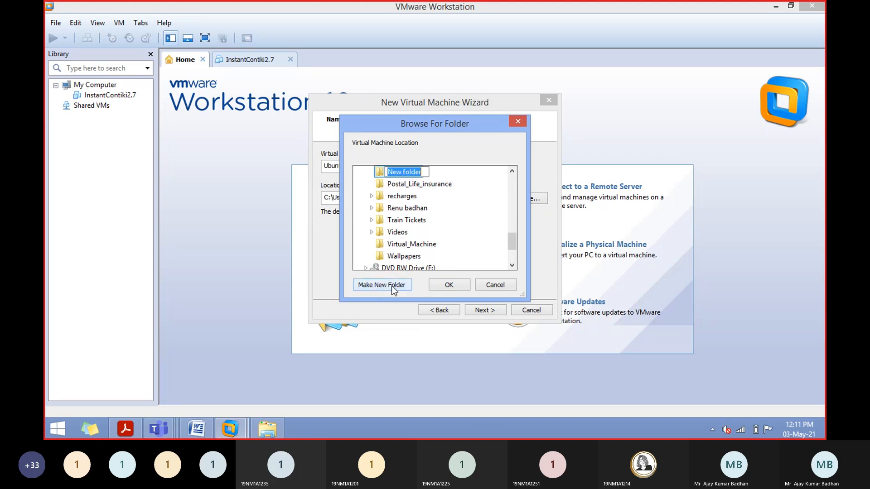
left_click(443, 217)
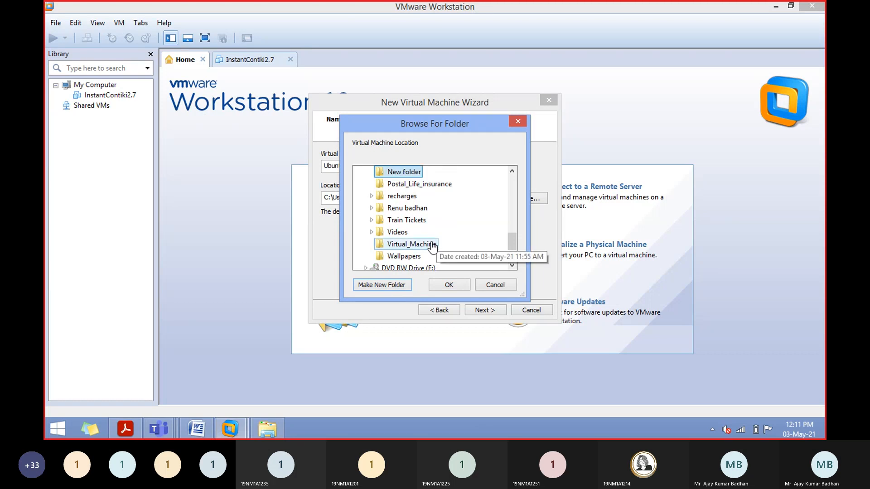
Step: Choose E:\Virtual_Machine as the Ubuntu machine's location
left_click(454, 232)
left_click(371, 196)
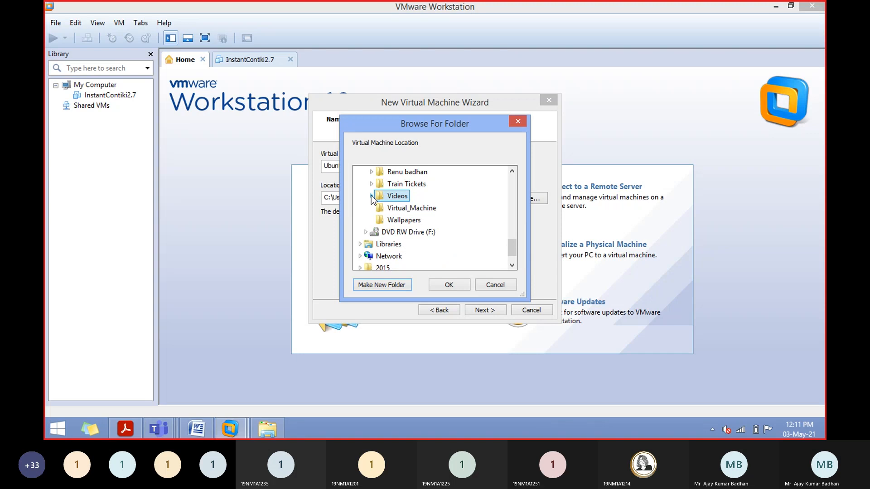
left_click(402, 212)
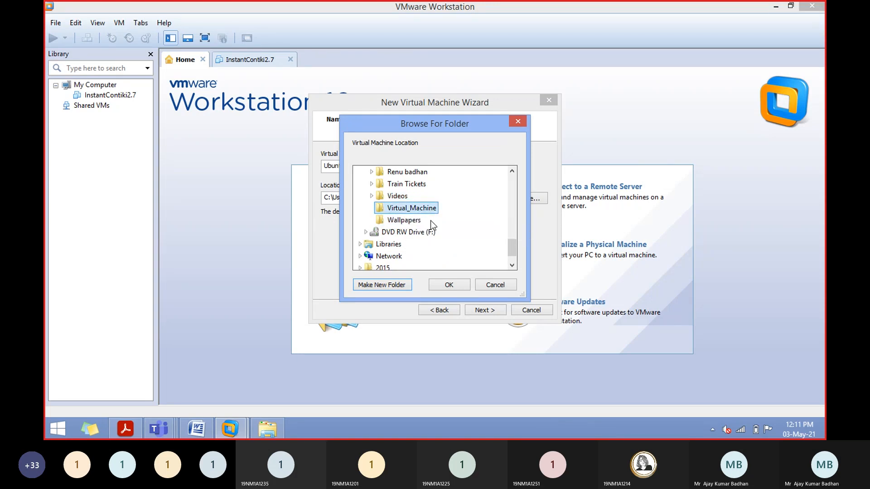
left_click(458, 283)
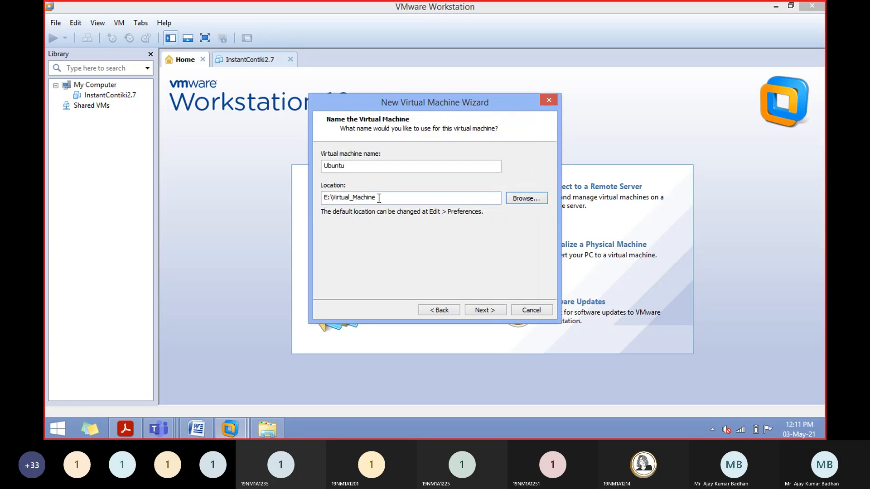
left_click_drag(379, 198, 325, 198)
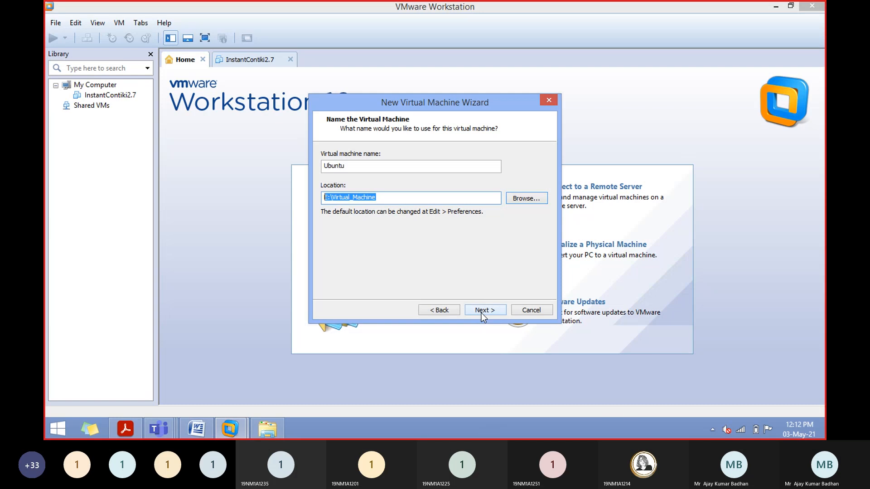
left_click(465, 197)
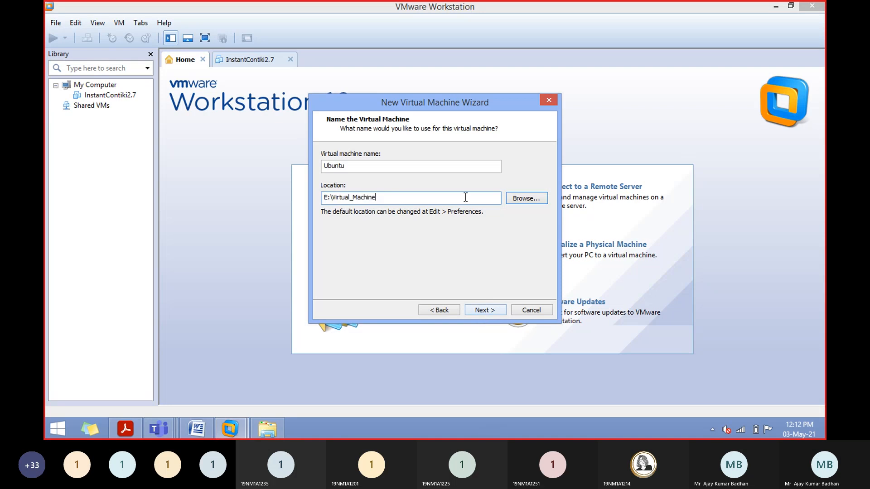
Step: Raise the maximum disk size from 20 GB to 25 GB, keeping the disk split into multiple files
left_click(485, 312)
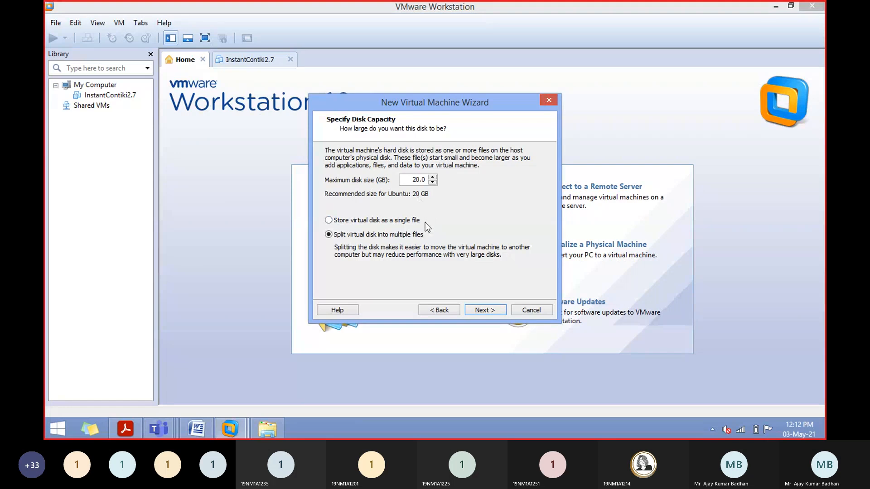
left_click(433, 177)
left_click(433, 178)
left_click(432, 182)
left_click(432, 178)
left_click(431, 177)
left_click(413, 180)
Step: Review the summary: 25 GB split disk, 1024 MB memory and NAT networking
left_click(481, 310)
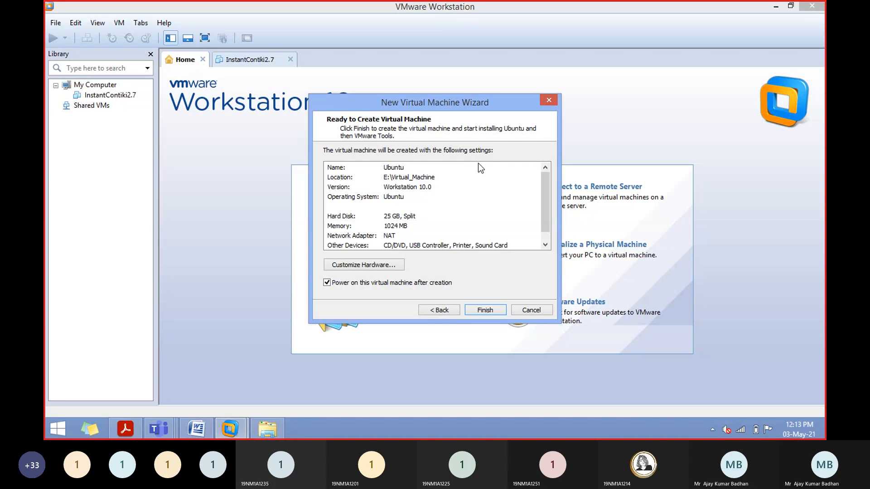
mouse_move(543, 188)
left_mouse_down()
mouse_move(545, 199)
mouse_move(544, 186)
left_mouse_up()
left_click_drag(545, 211, 545, 221)
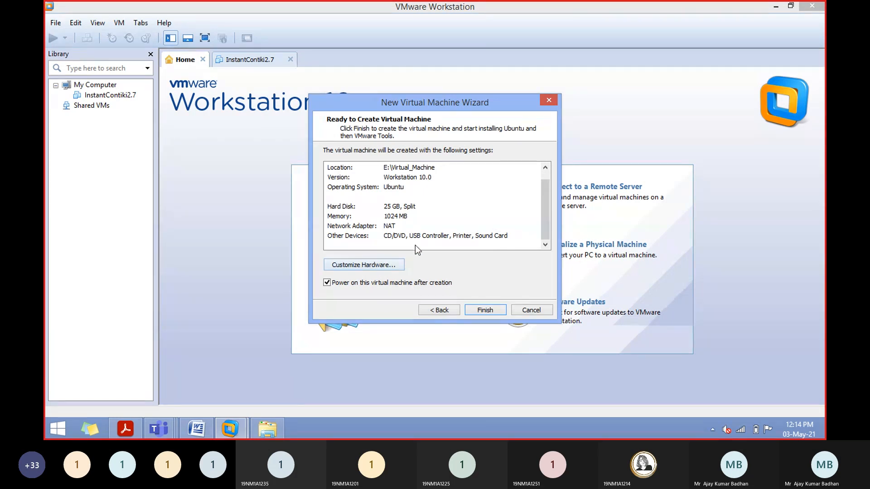
Step: In Customize Hardware, drag the memory slider up to 2048 MB
left_click(385, 268)
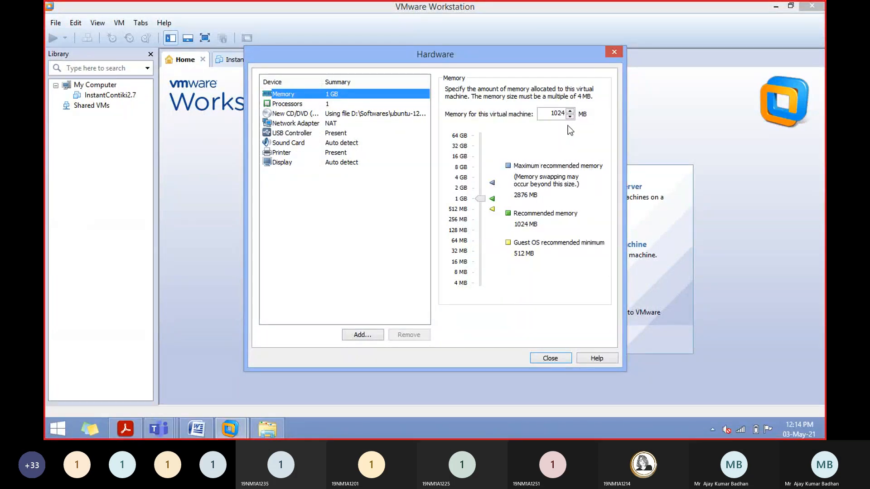
left_click_drag(484, 200, 480, 188)
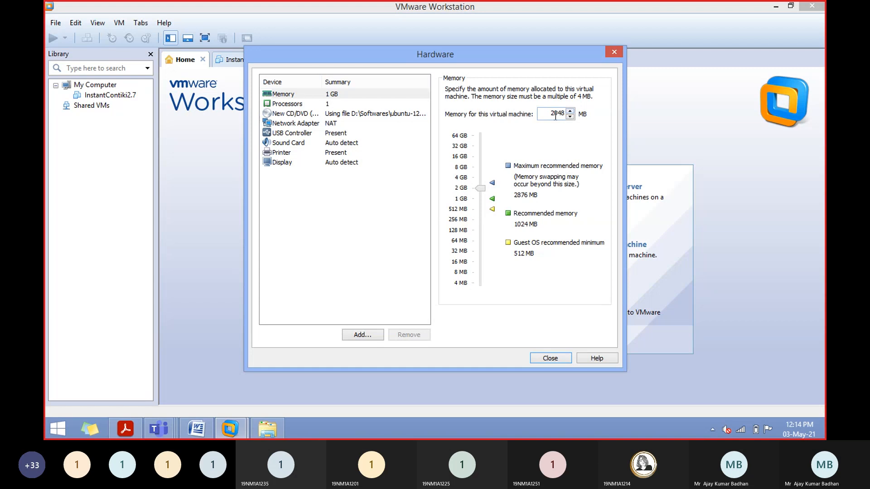
left_click_drag(550, 113, 567, 114)
Step: Check the Processors settings, keeping 1 processor and 1 core per processor
left_click(311, 105)
left_click(577, 91)
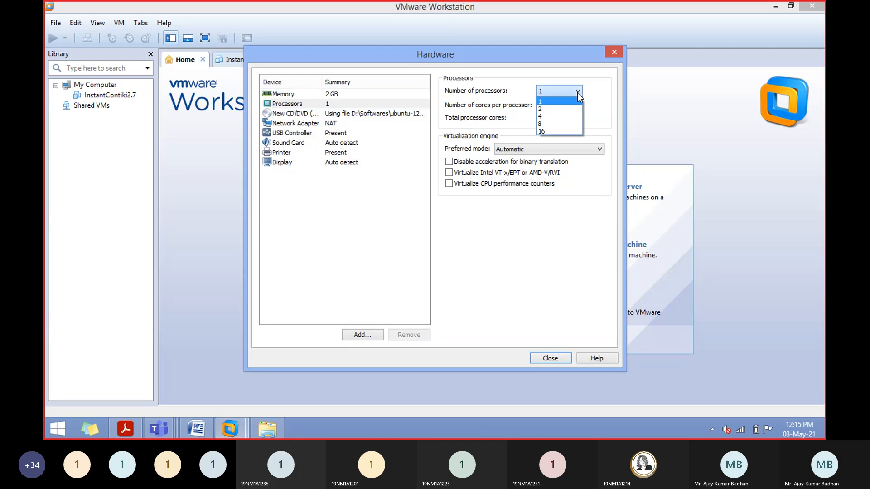
left_click(578, 91)
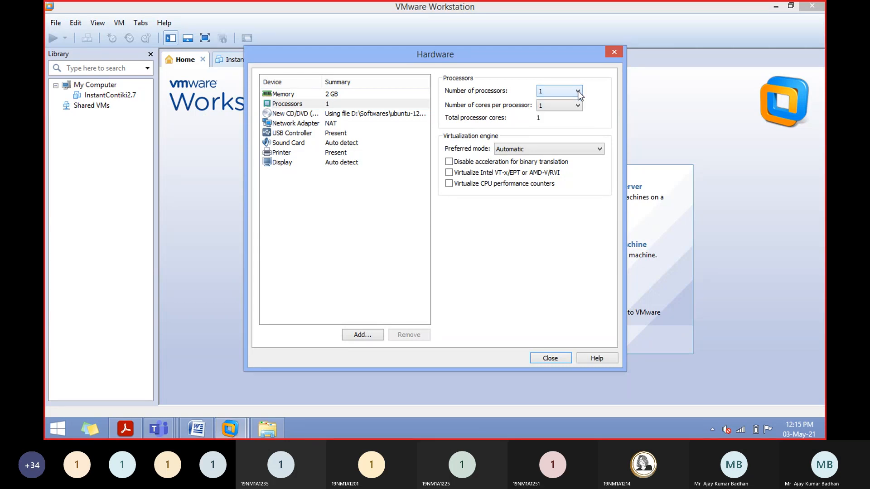
left_click(578, 92)
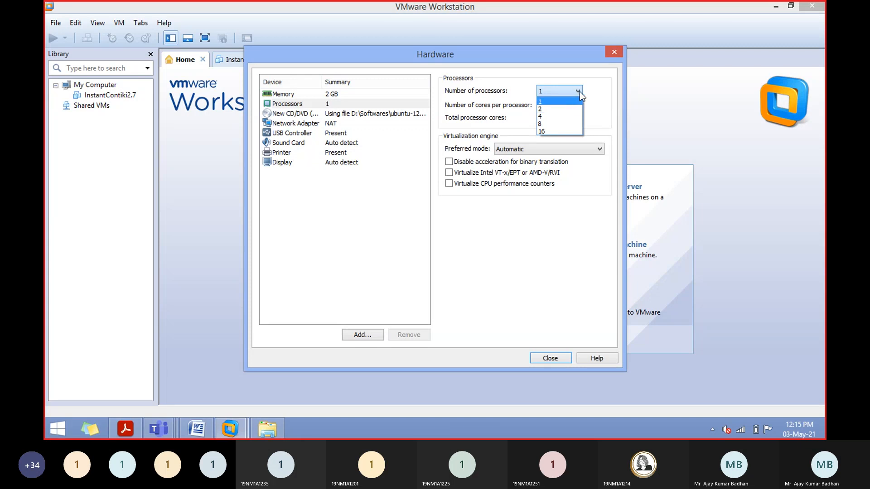
left_click(580, 99)
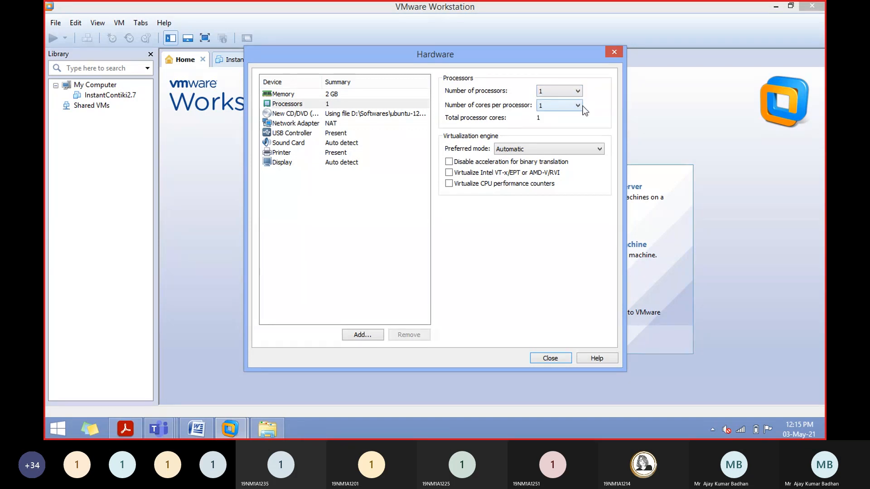
left_click(579, 107)
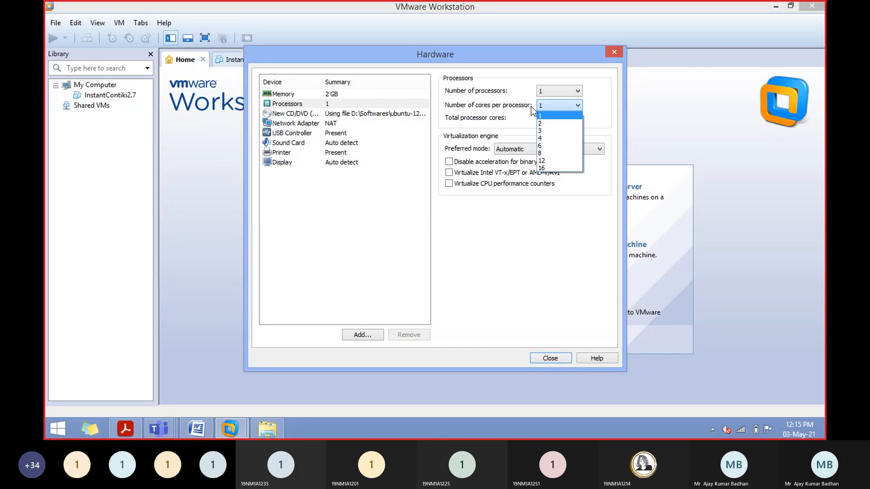
left_click(577, 107)
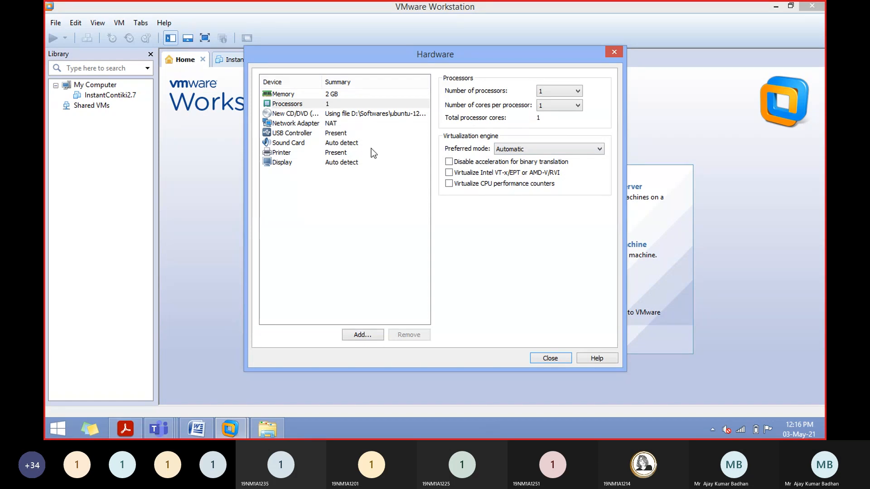
Step: Close the hardware settings and finish the wizard to create the Ubuntu machine
left_click(558, 358)
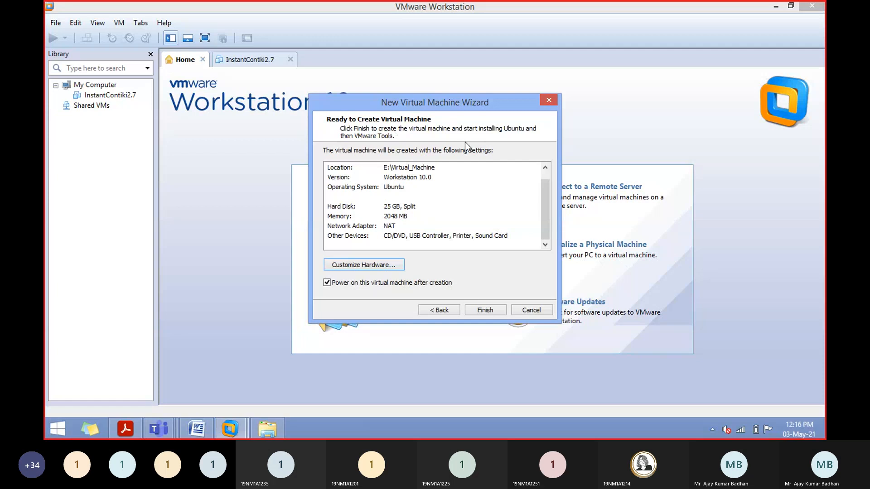
left_click(488, 310)
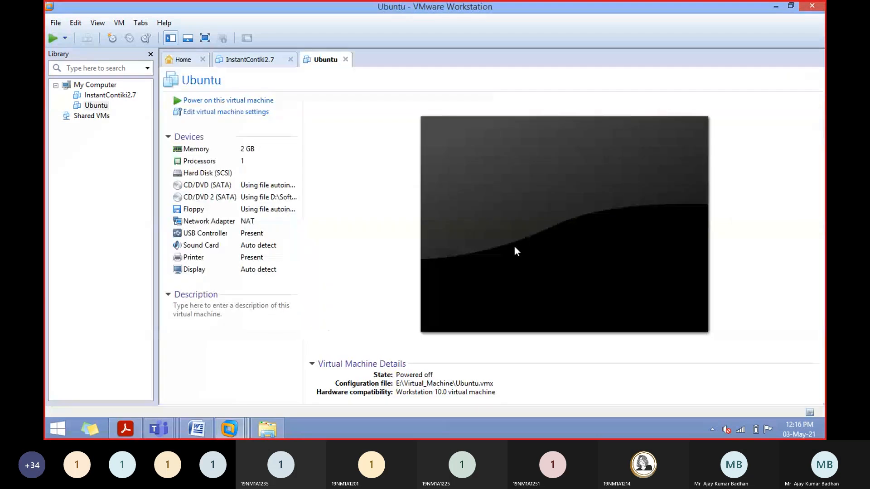
Step: Restore the window to full size and capture input into the VM while Easy Install starts copying files
left_click(514, 248)
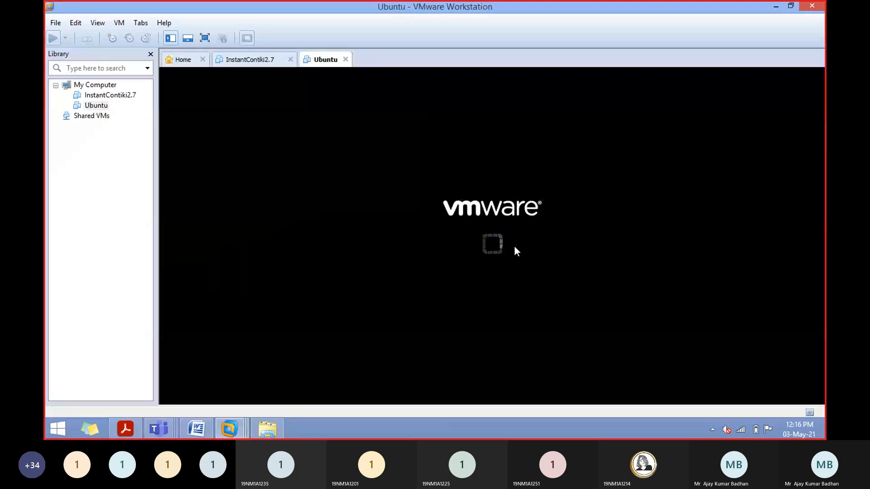
left_click(791, 7)
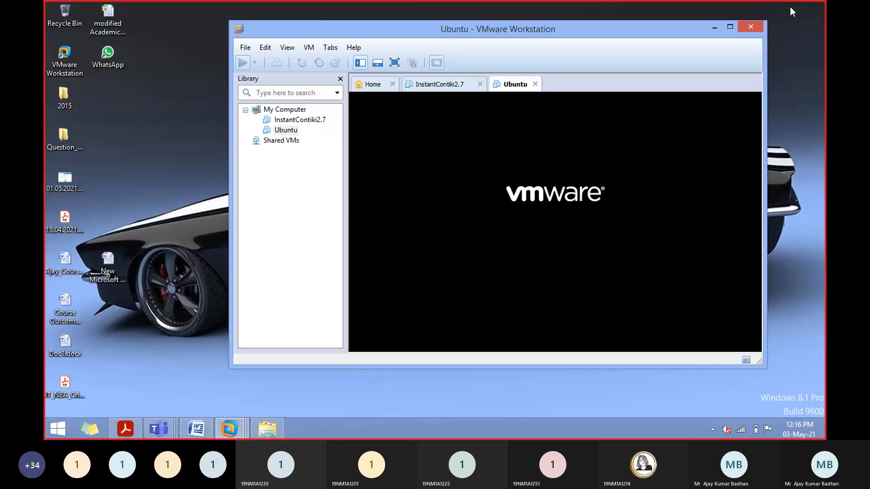
left_click(731, 27)
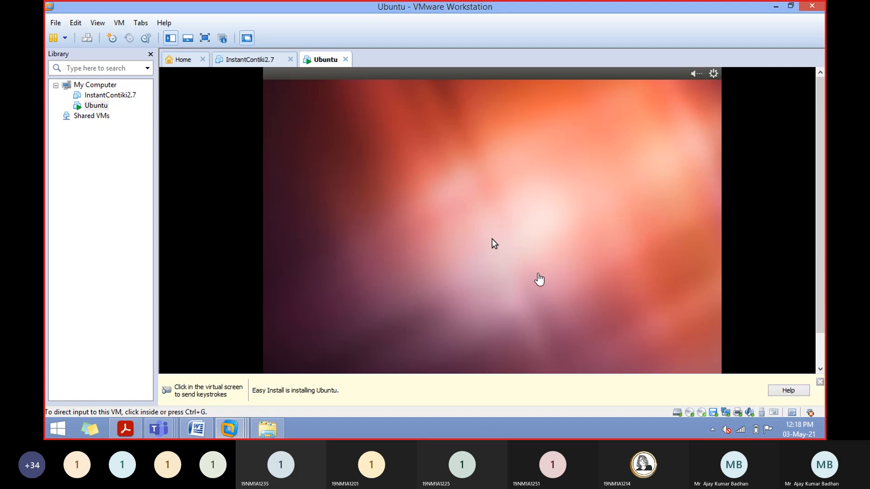
left_click(602, 283)
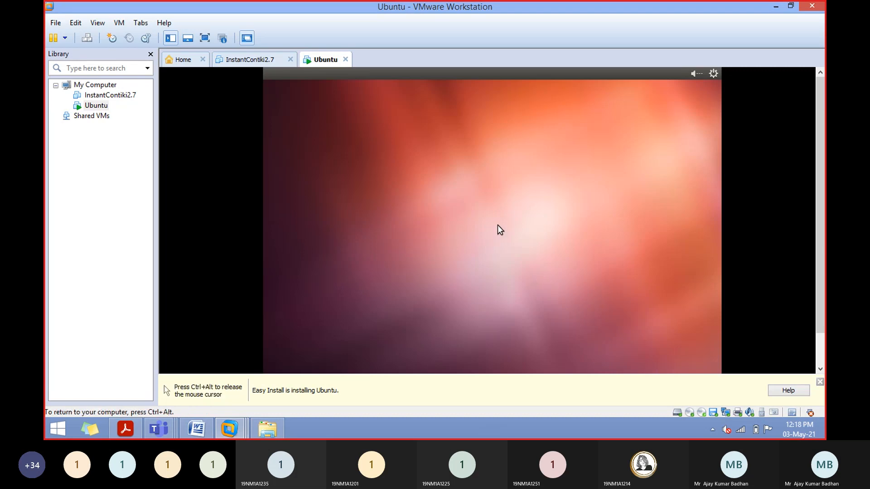
key("ctrl+alt")
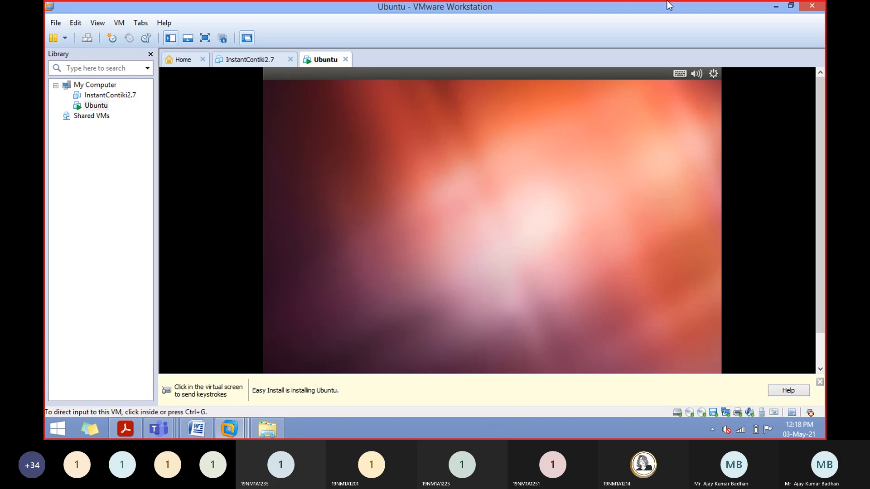
left_click(630, 284)
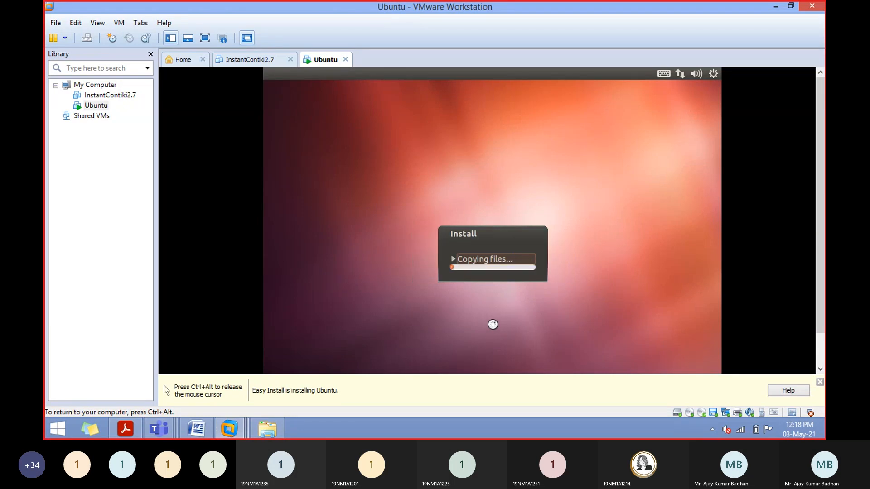
Step: Release input to the host at the Welcome to Ubuntu 12.04 LTS screen and dismiss the keystroke hint bar
key("ctrl+alt")
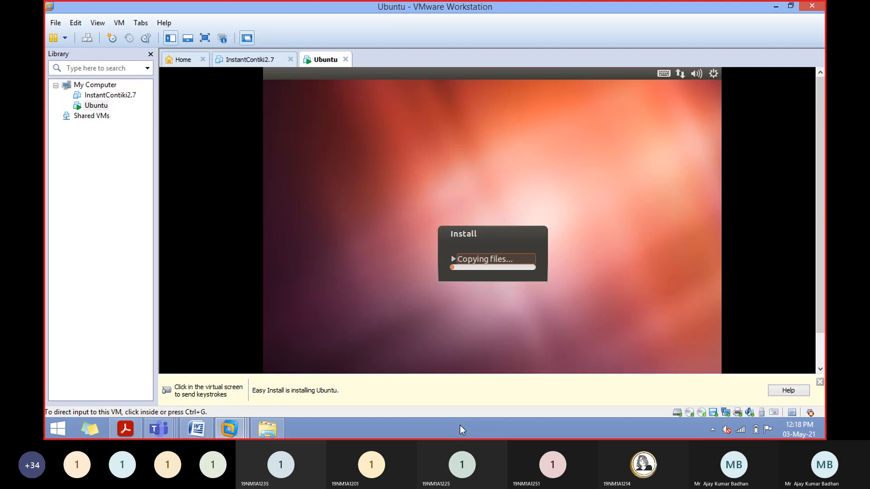
left_click(532, 351)
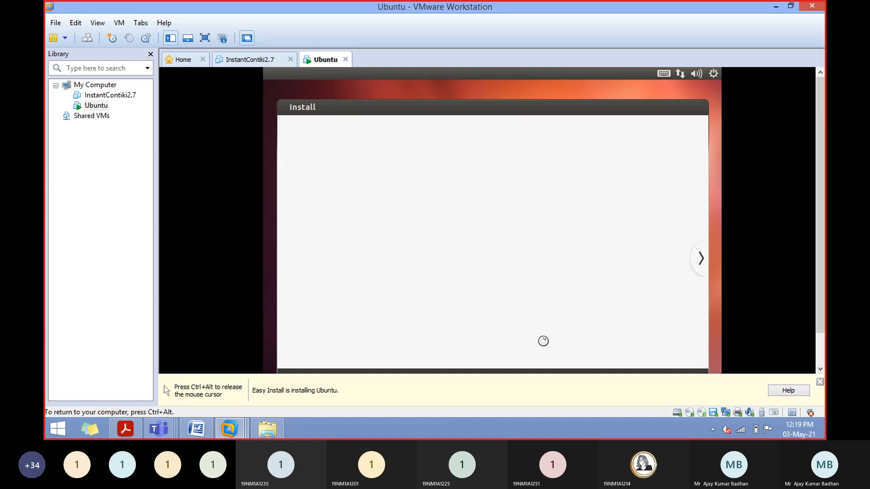
key("ctrl+alt")
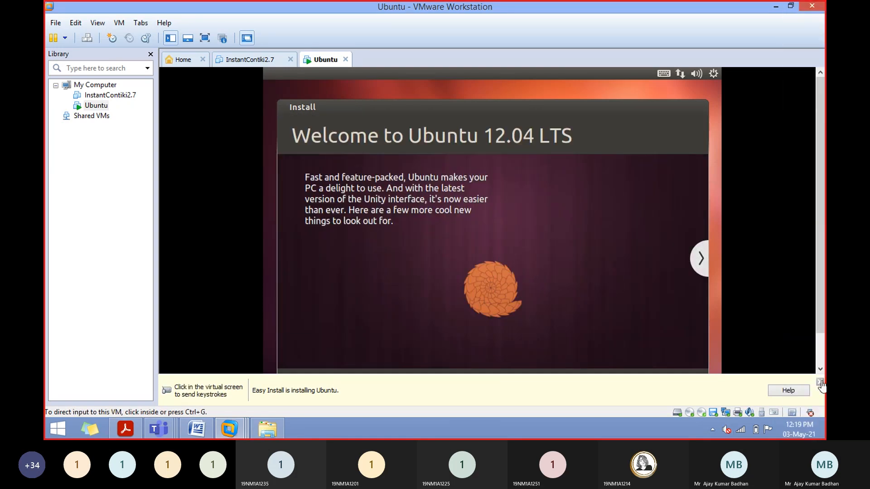
left_click(653, 364)
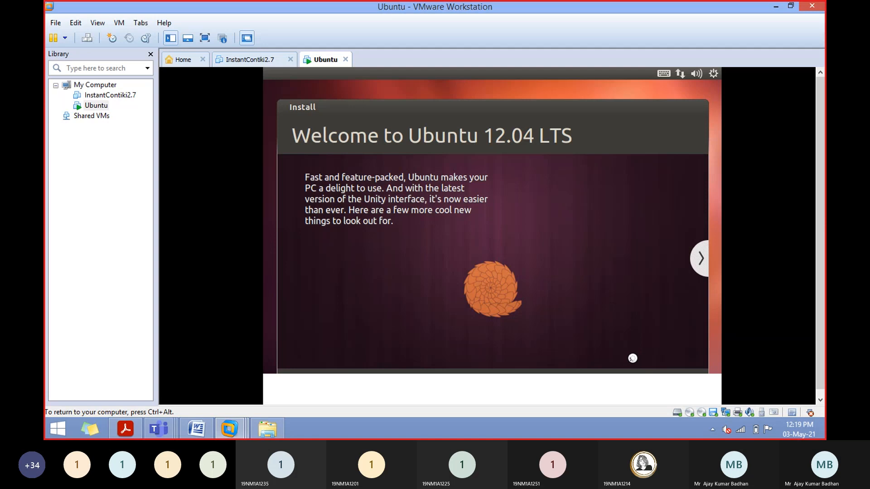
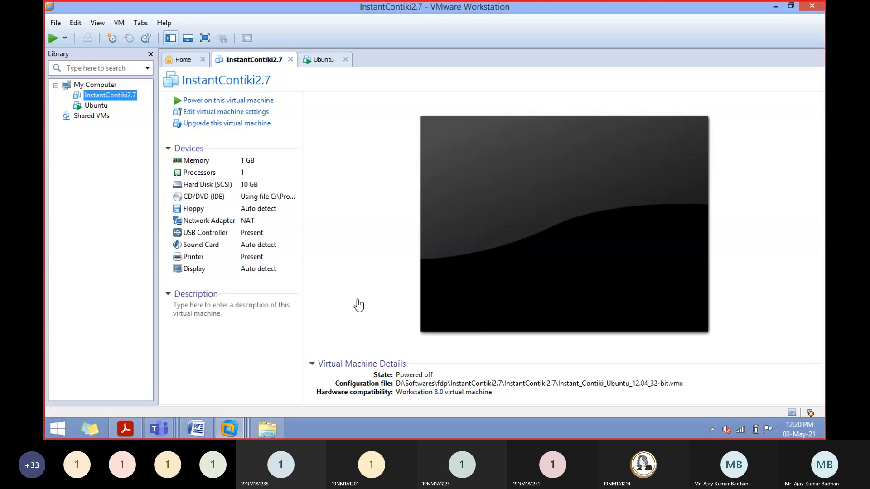
Step: Review the InstantContiki2.7 summary in the Library, then switch back to the running Ubuntu VM
left_click(104, 110)
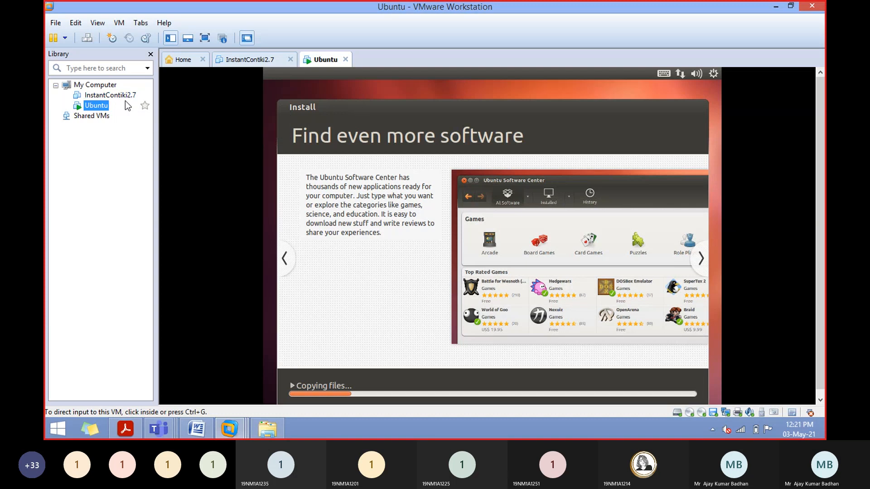
left_click(113, 96)
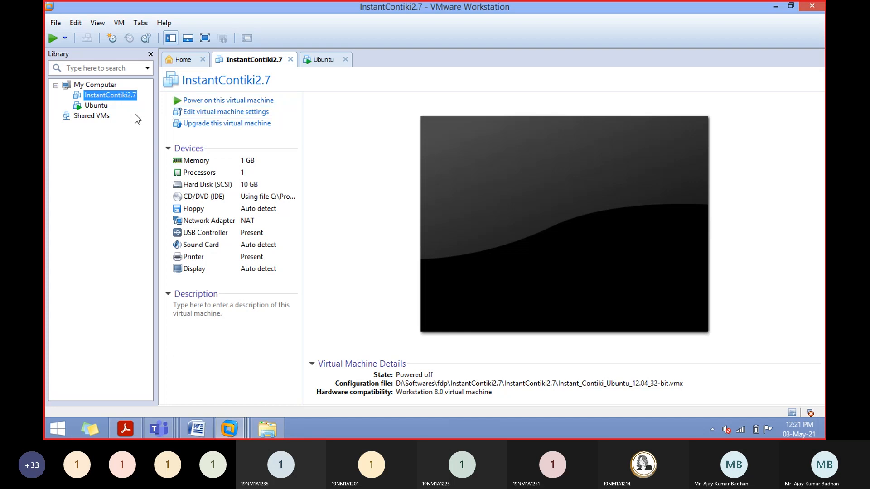
left_click(96, 105)
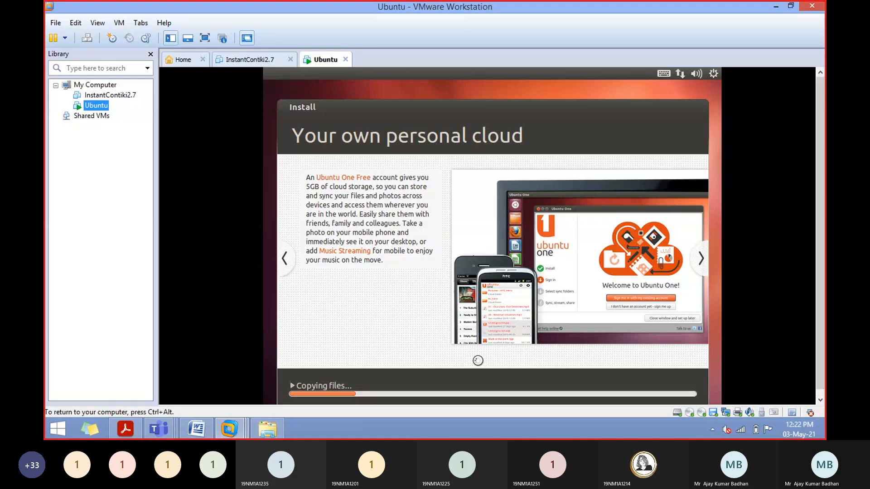
Step: Release input with Ctrl+Alt, recapture it in the Ubuntu VM, then preview the Teams windows
key("ctrl+alt")
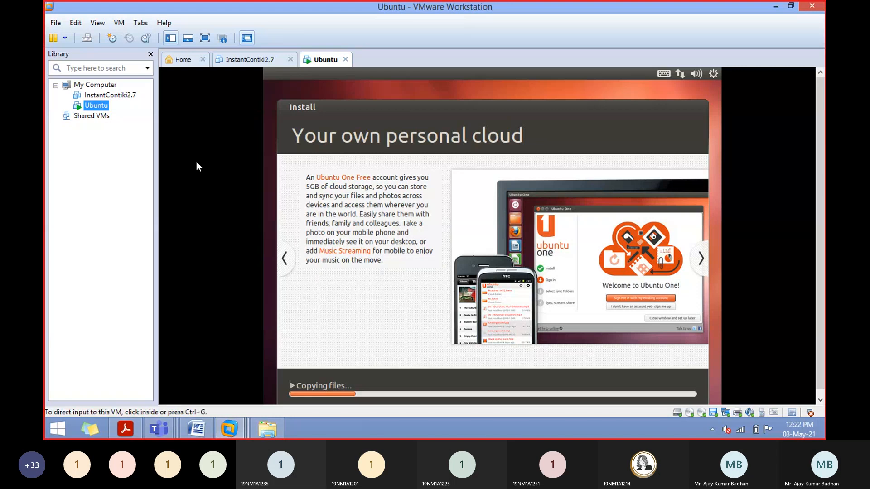
left_click(236, 259)
left_click(171, 432)
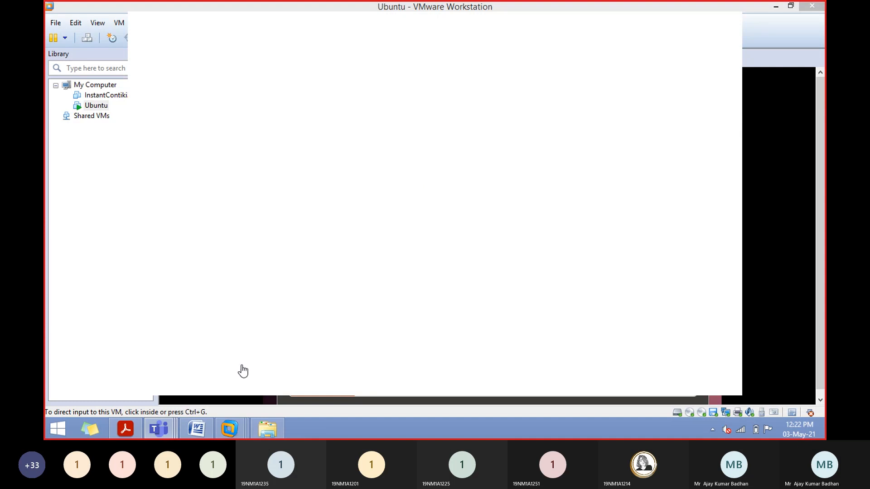
Step: Dismiss the blank window and bring the 'Meeting now' Teams call window to the front
mouse_move(168, 428)
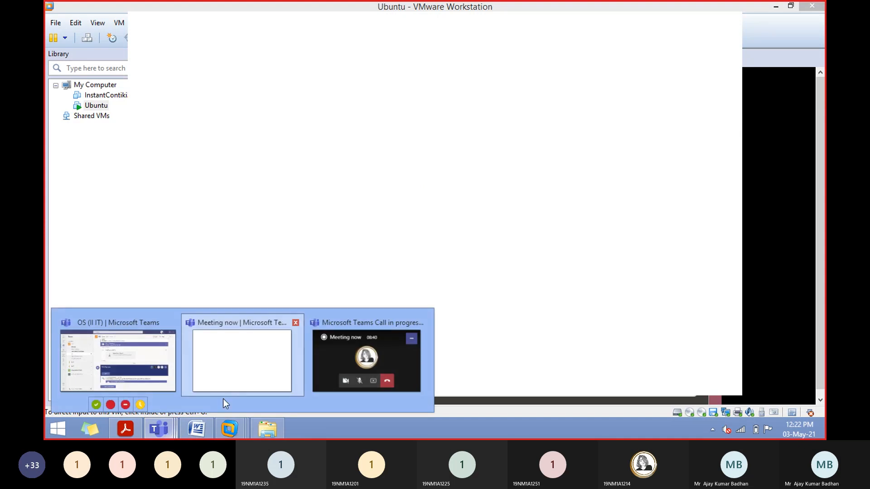
left_click(273, 368)
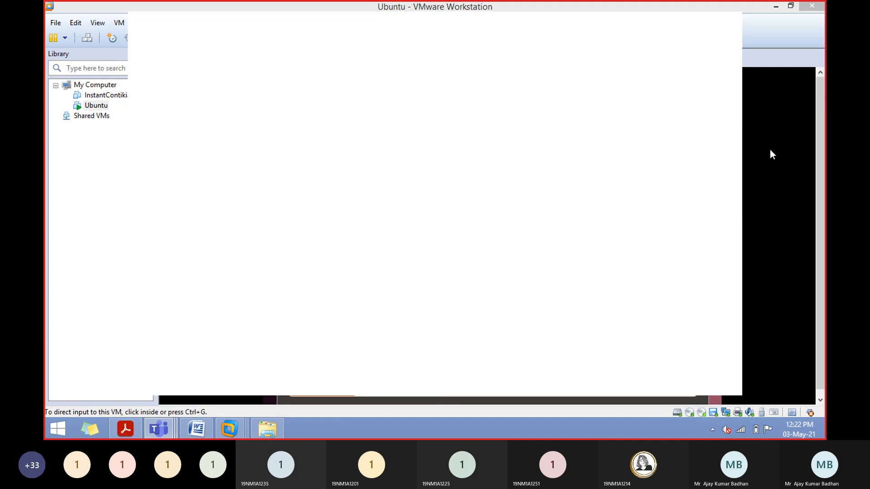
left_click(770, 155)
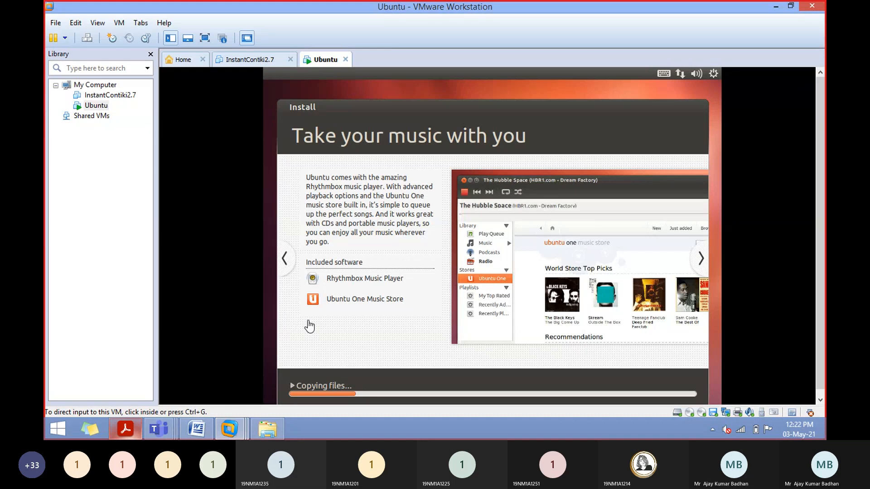
left_click(159, 429)
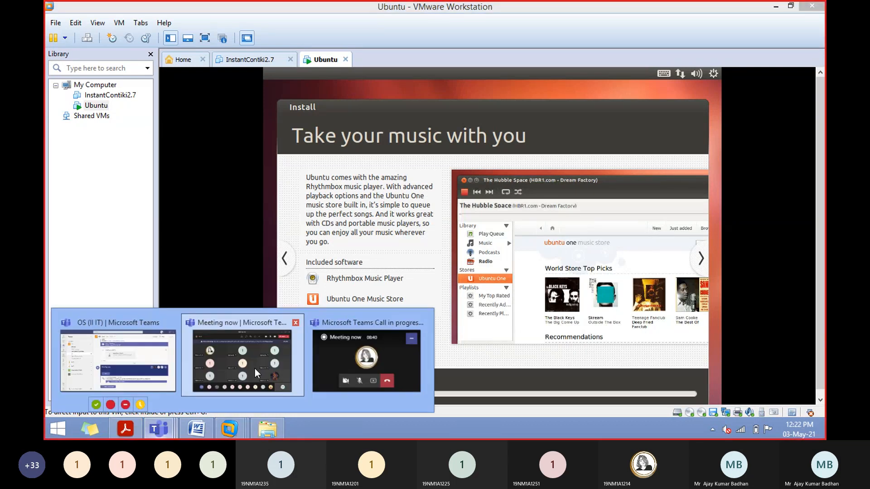
left_click(254, 368)
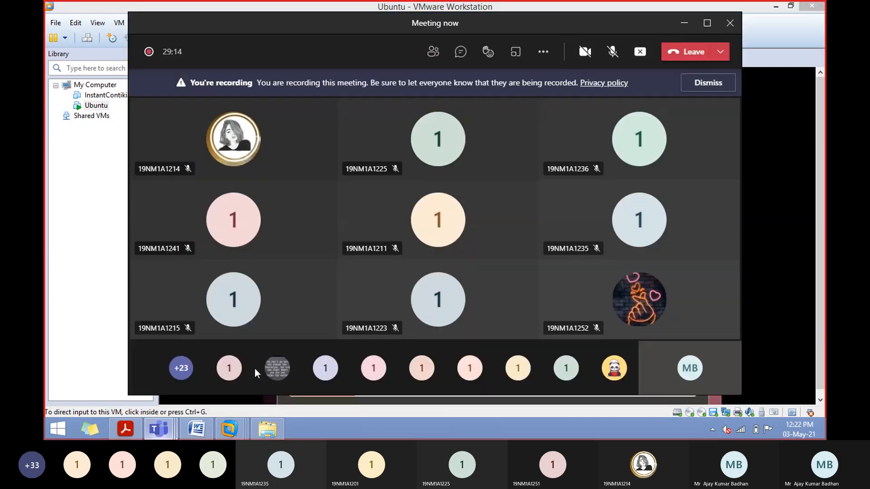
Step: Choose Stop recording from the meeting's More actions menu and confirm it
left_click(543, 53)
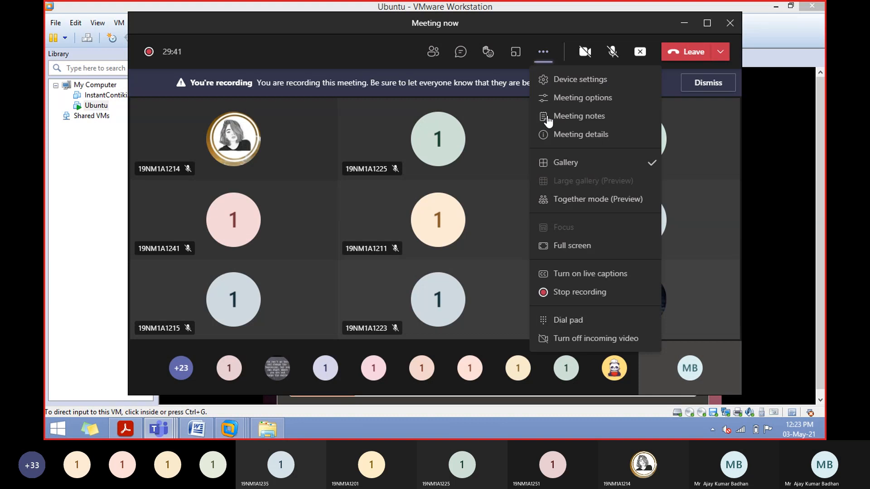
left_click(566, 295)
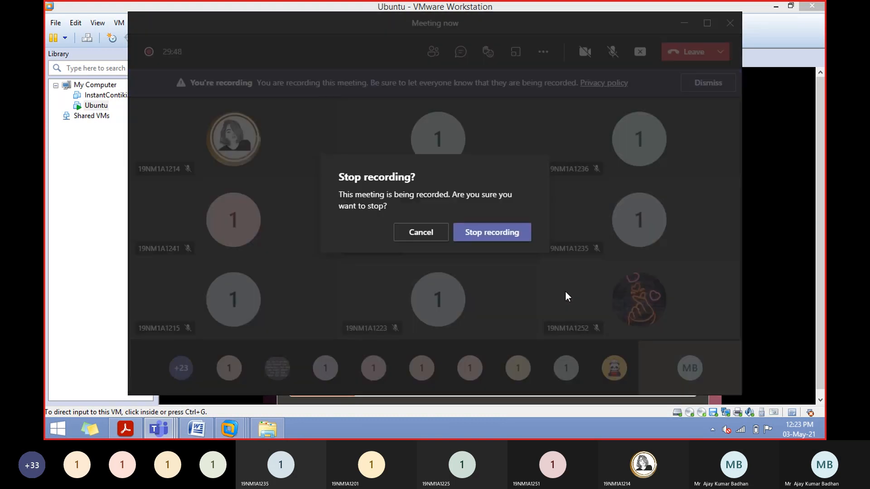
left_click(493, 235)
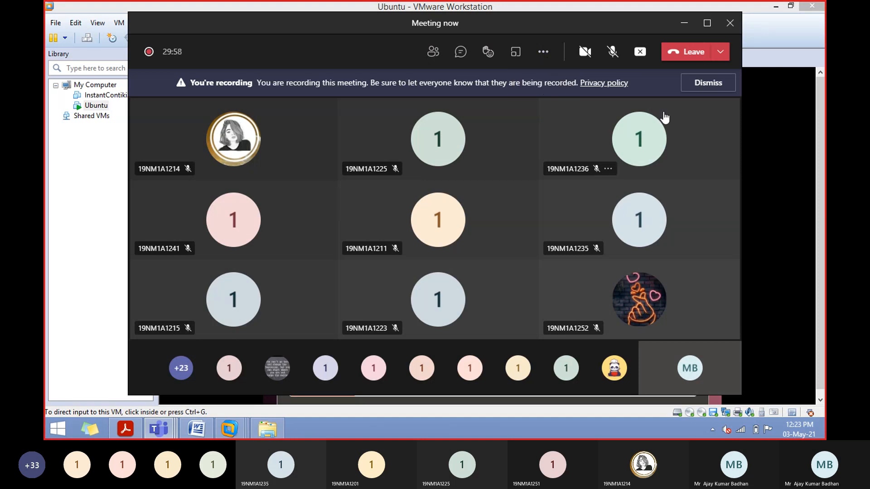
left_click(544, 53)
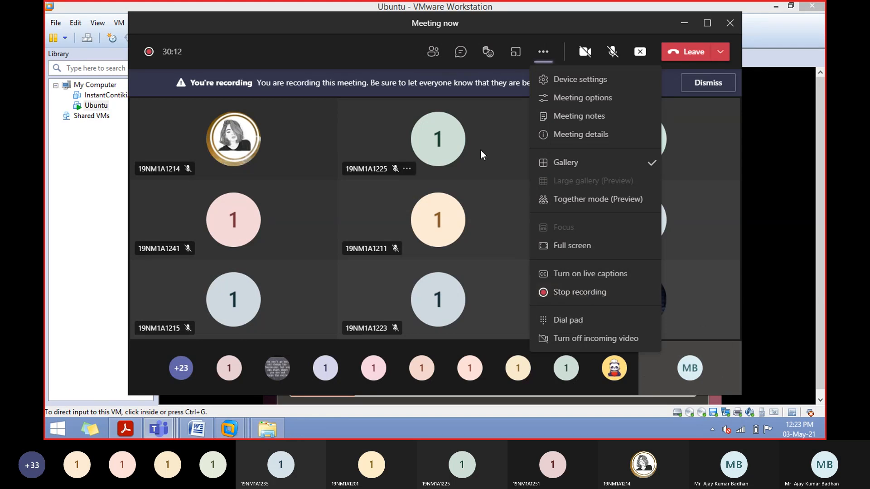
left_click(544, 55)
left_click(544, 54)
left_click(542, 54)
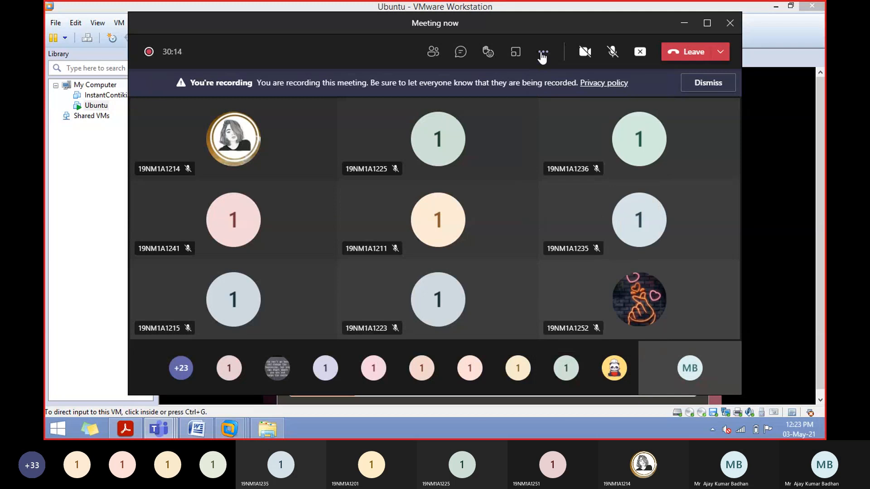
left_click(542, 55)
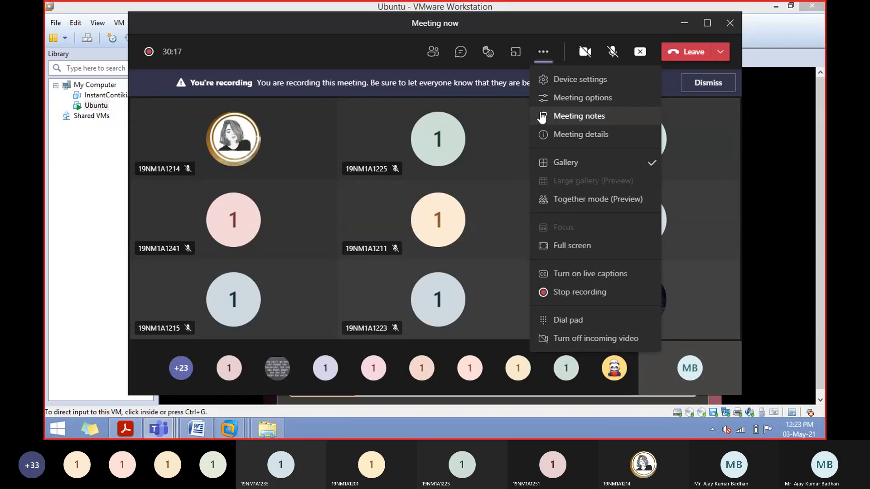
Step: Return from VMware to the Meeting now window and stop the recording again, confirming it
left_click(232, 430)
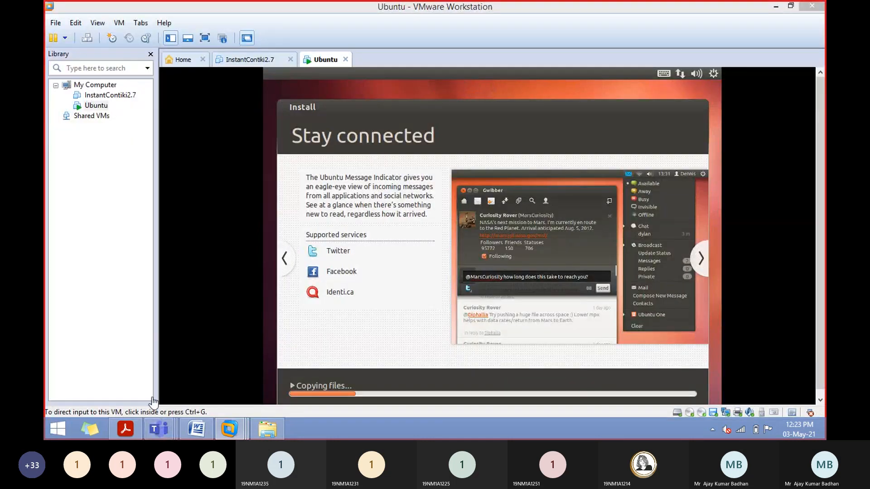
mouse_move(159, 429)
left_click(235, 379)
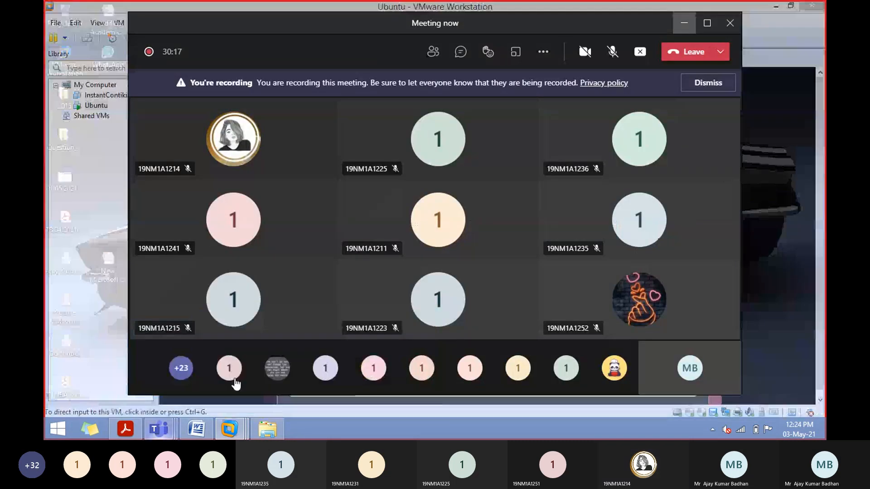
left_click(544, 53)
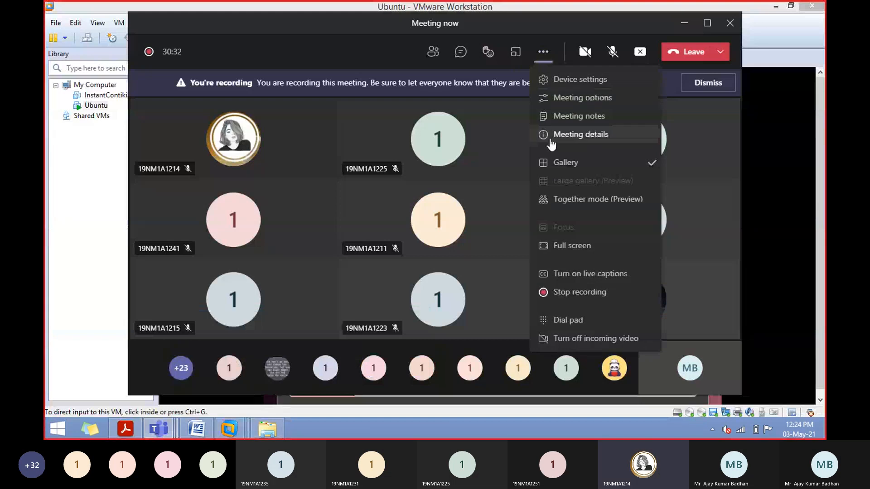
left_click(564, 296)
left_click(505, 236)
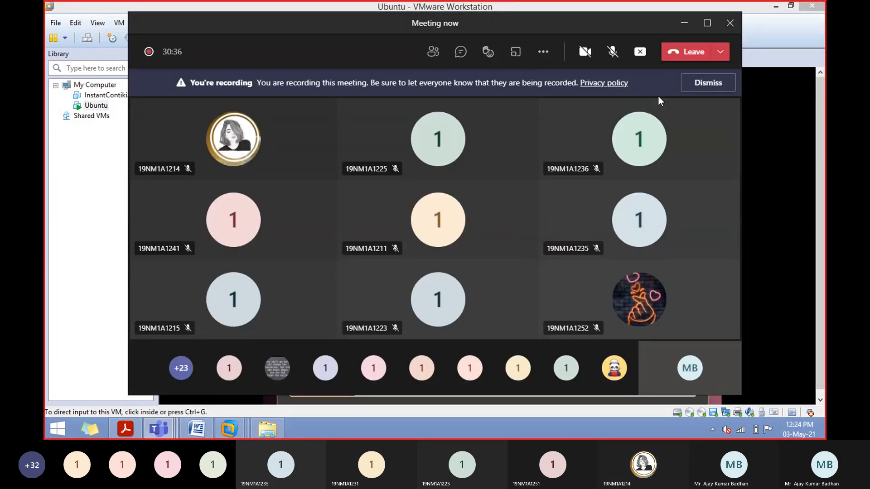
Step: Minimize the Teams meeting and dismiss the networks panel to return to the Ubuntu installer
left_click(685, 26)
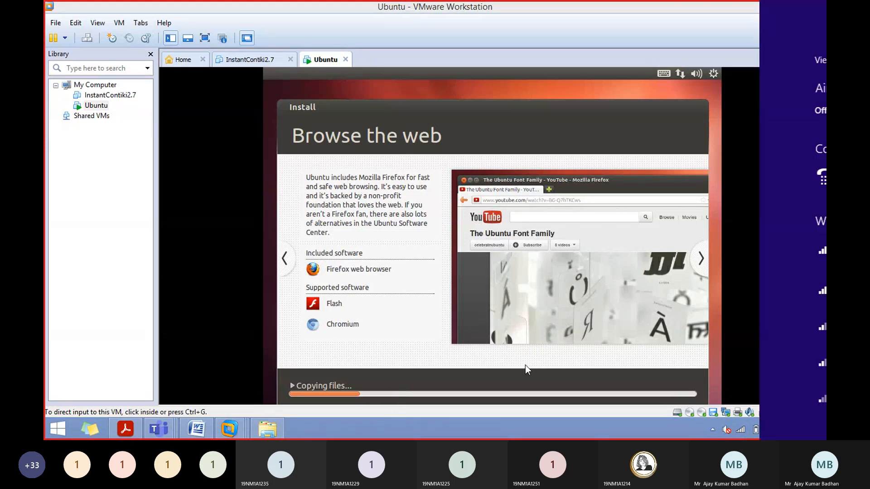
left_click(477, 353)
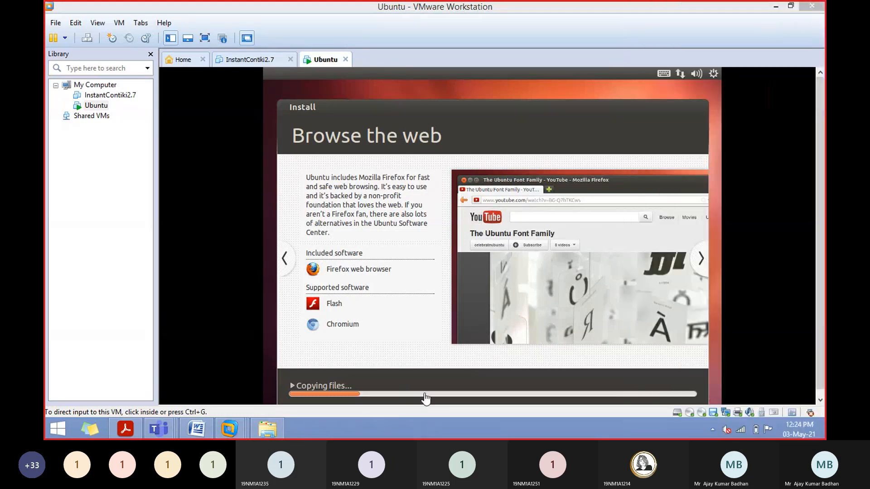